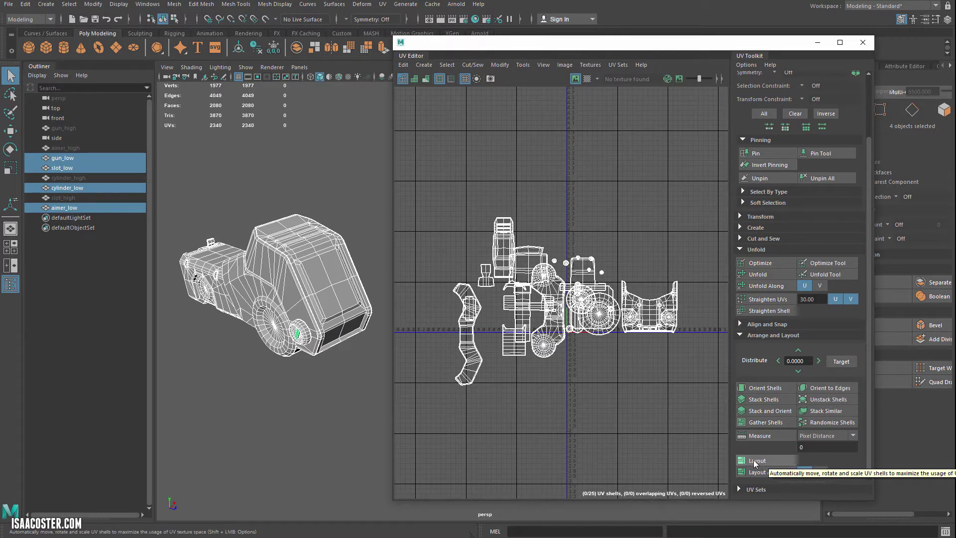
Step: Open the Layout UVs options and set Shell Pre-Scaling to Preserve 3D Ratios
shift+click(754, 459)
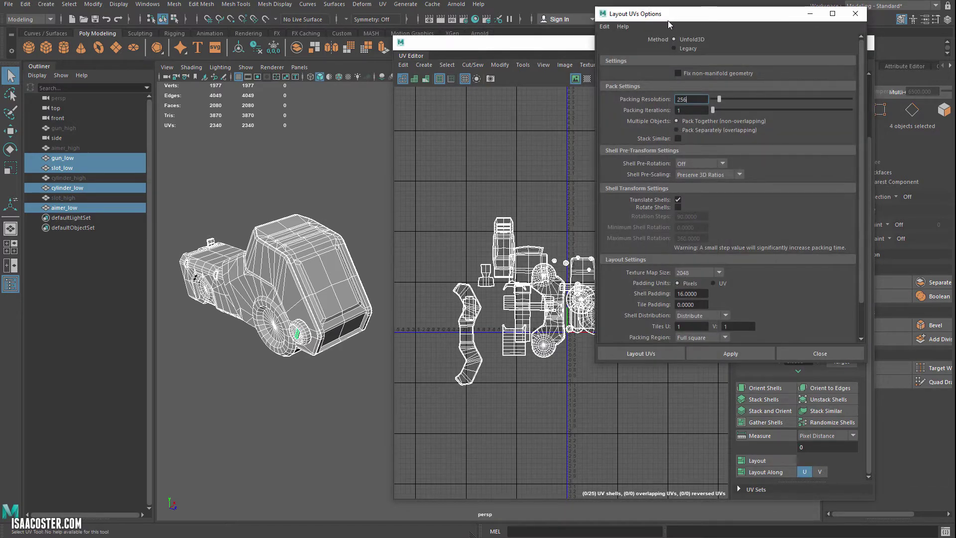
drag(675, 21, 158, 78)
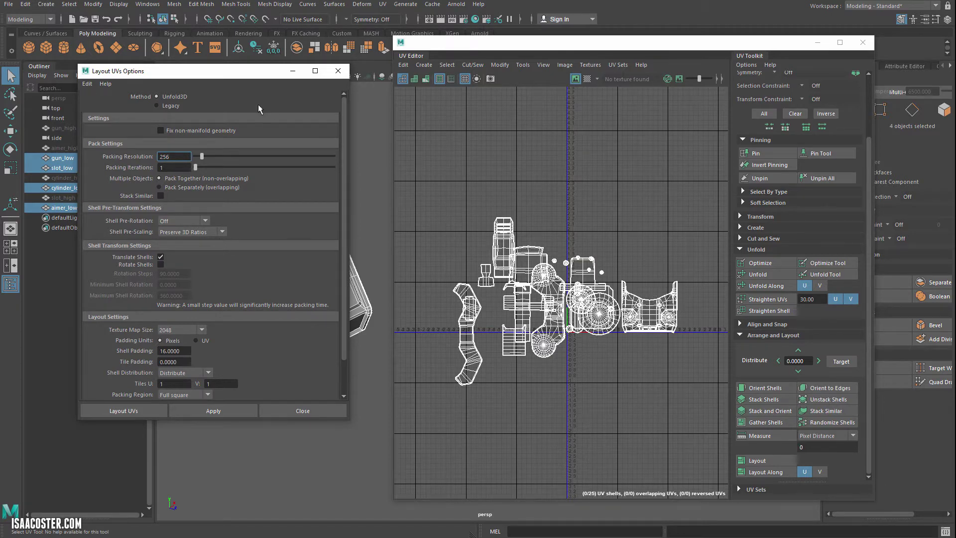
drag(237, 76, 259, 116)
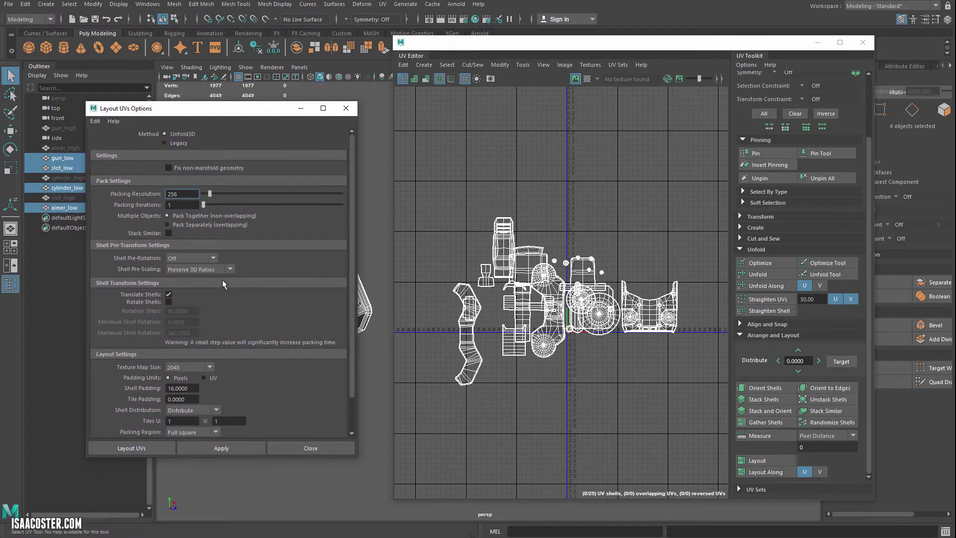
click(232, 269)
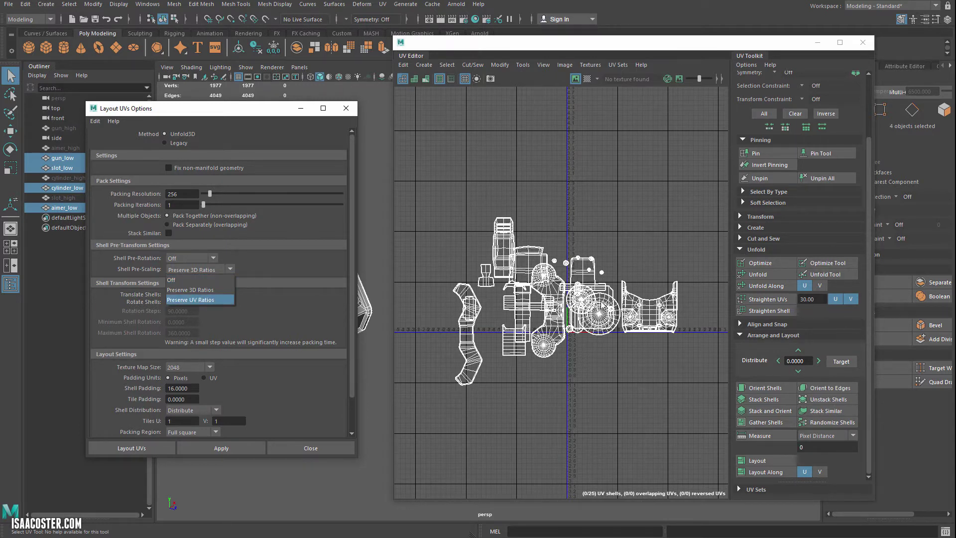
click(203, 291)
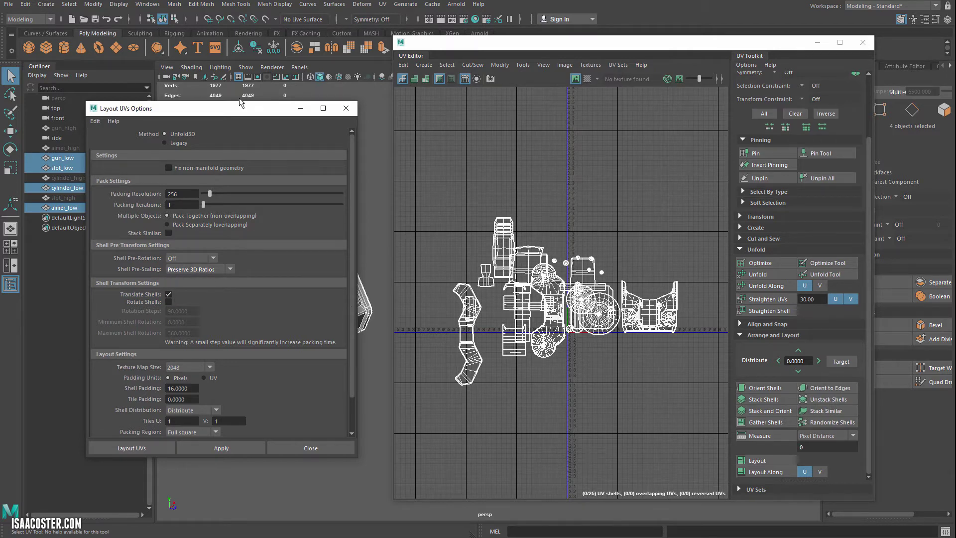
Step: Review the Layout UVs settings down to the Texture Map Size and the Shell Padding value
drag(241, 110, 609, 115)
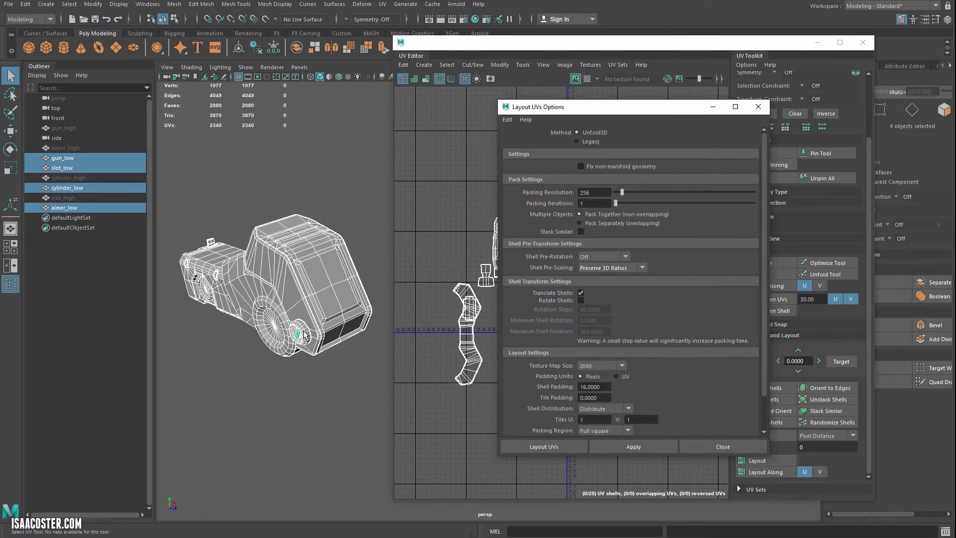
drag(578, 113, 142, 104)
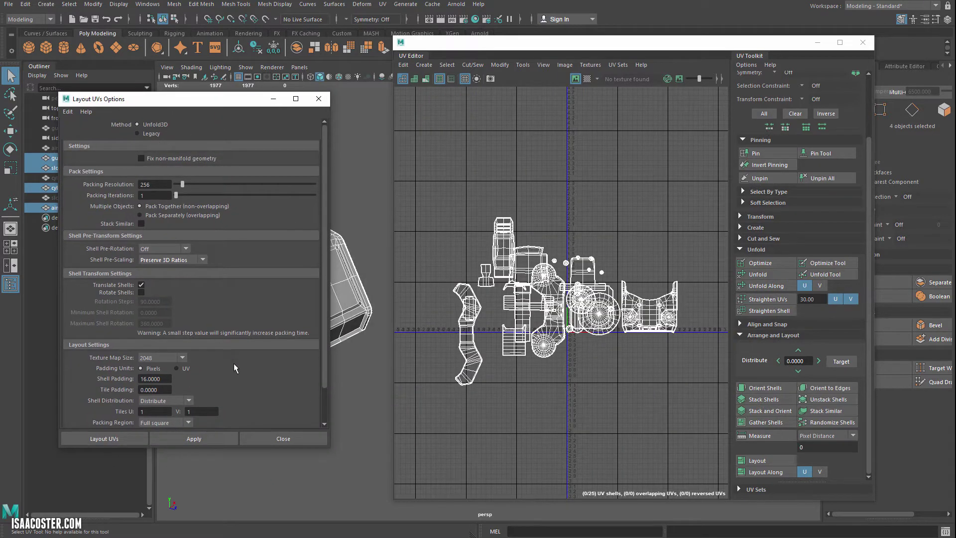
scroll(232, 364, down, 2)
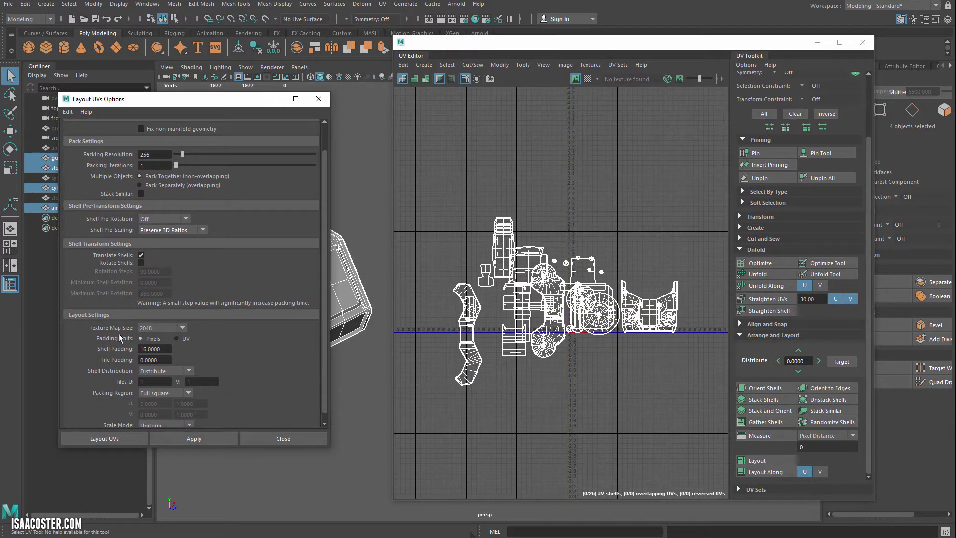
click(141, 350)
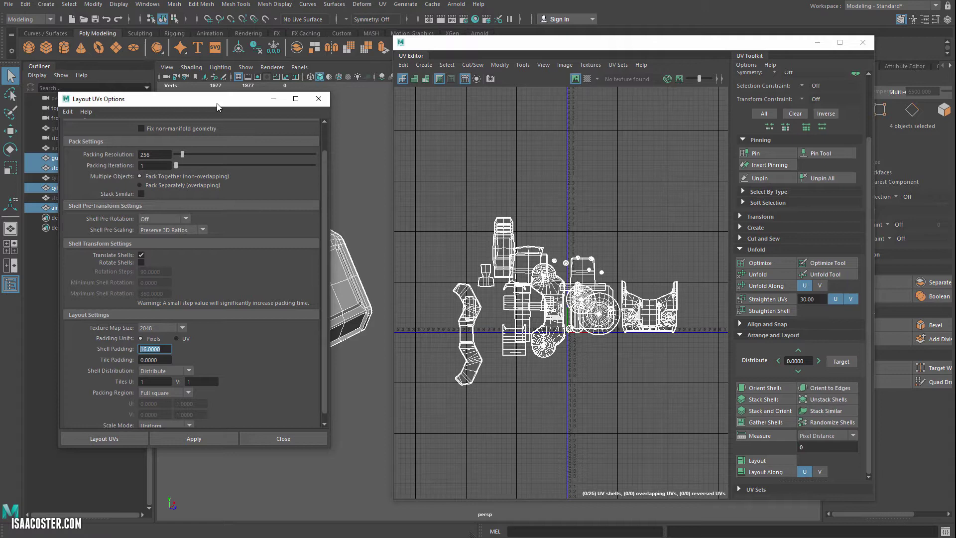
drag(216, 103, 707, 116)
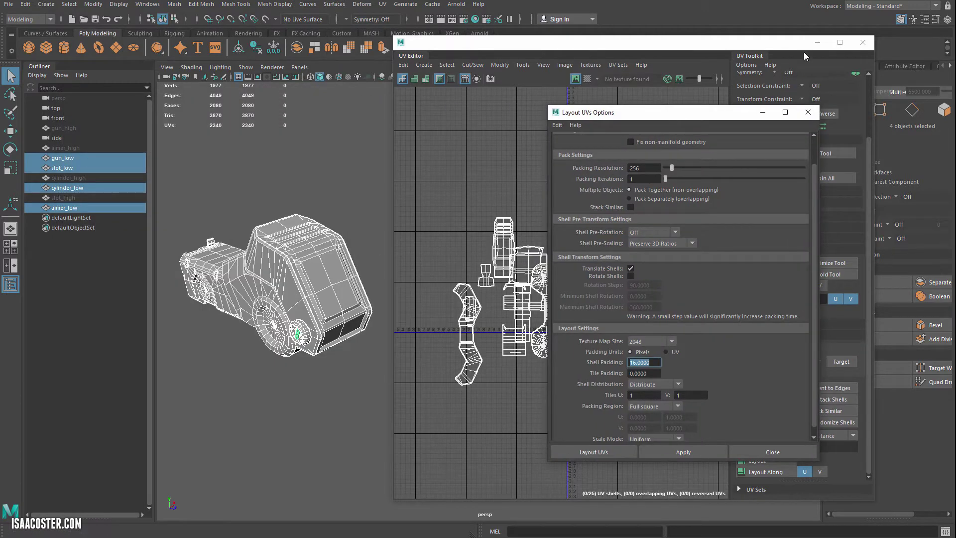
Step: Close the UV Editor and examine the whole low-poly model in the perspective view from several angles and distances
click(863, 41)
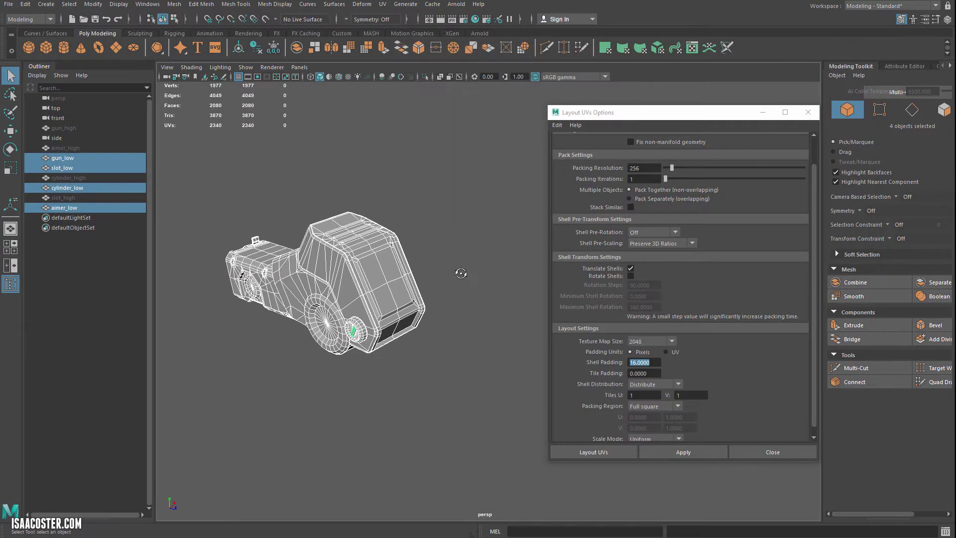
alt+drag(461, 273, 523, 276)
drag(659, 118, 807, 117)
alt+middle_drag(328, 343, 526, 322)
alt+right_drag(526, 323, 561, 389)
alt+middle_drag(411, 383, 480, 358)
alt+drag(480, 358, 527, 374)
alt+right_drag(527, 373, 503, 346)
alt+drag(488, 338, 495, 351)
alt+middle_drag(496, 351, 471, 299)
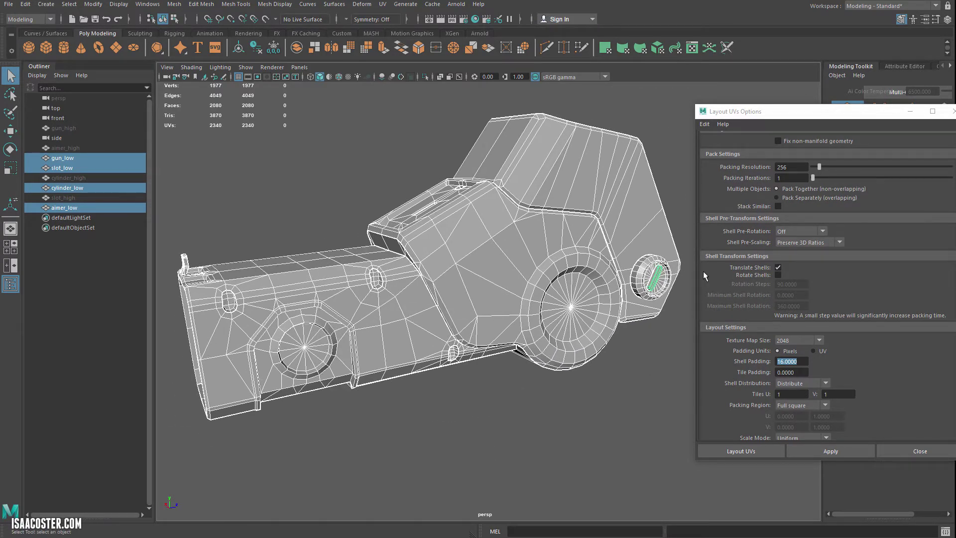
alt+drag(578, 249, 599, 271)
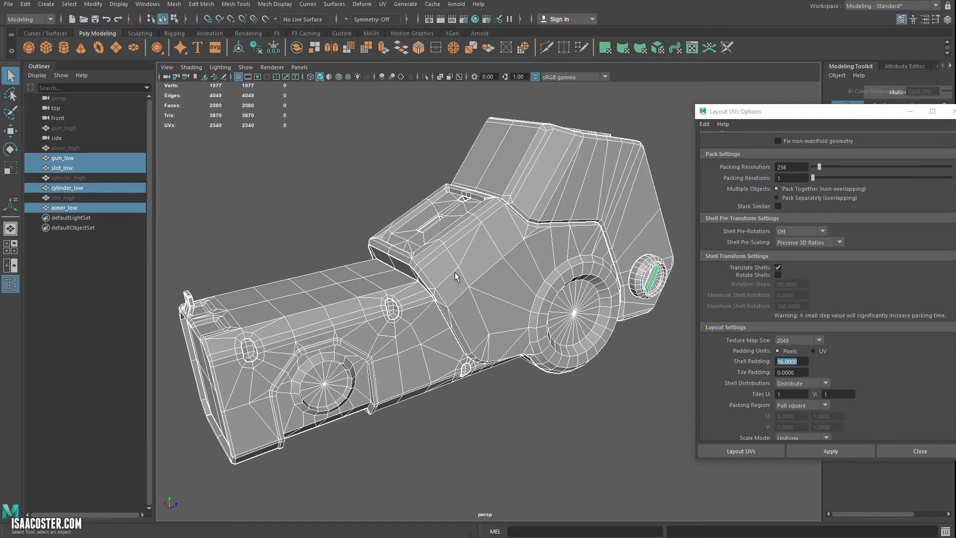
alt+middle_drag(516, 330, 529, 331)
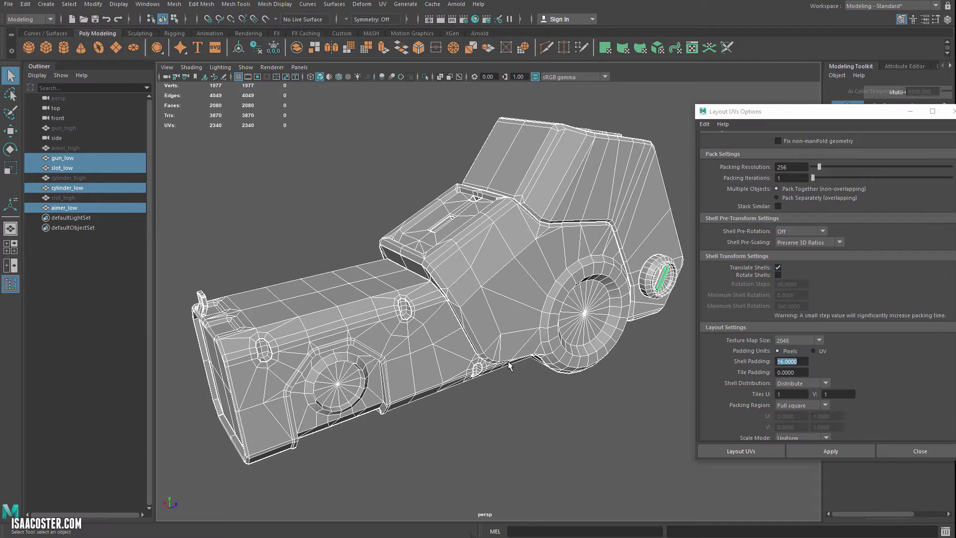
alt+right_drag(504, 353, 459, 205)
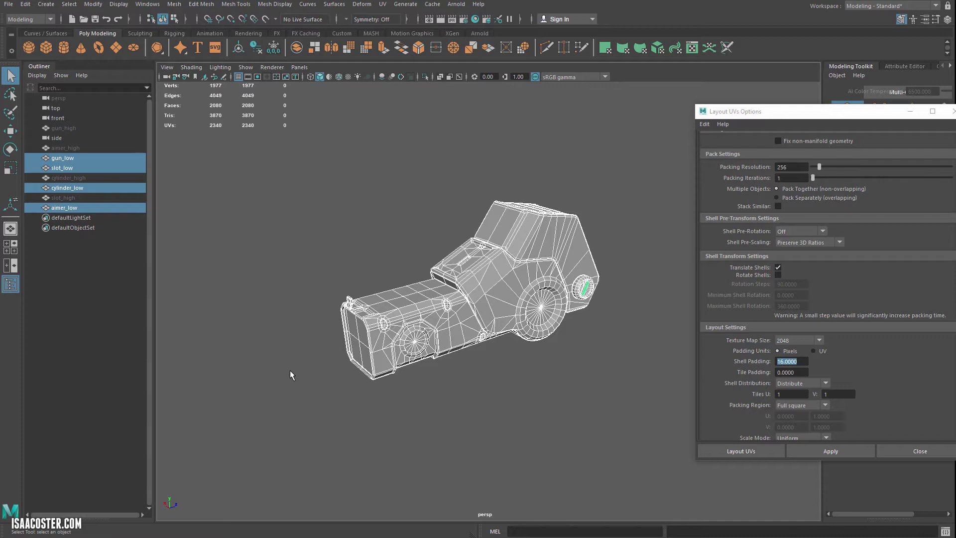
alt+right_drag(356, 374, 421, 390)
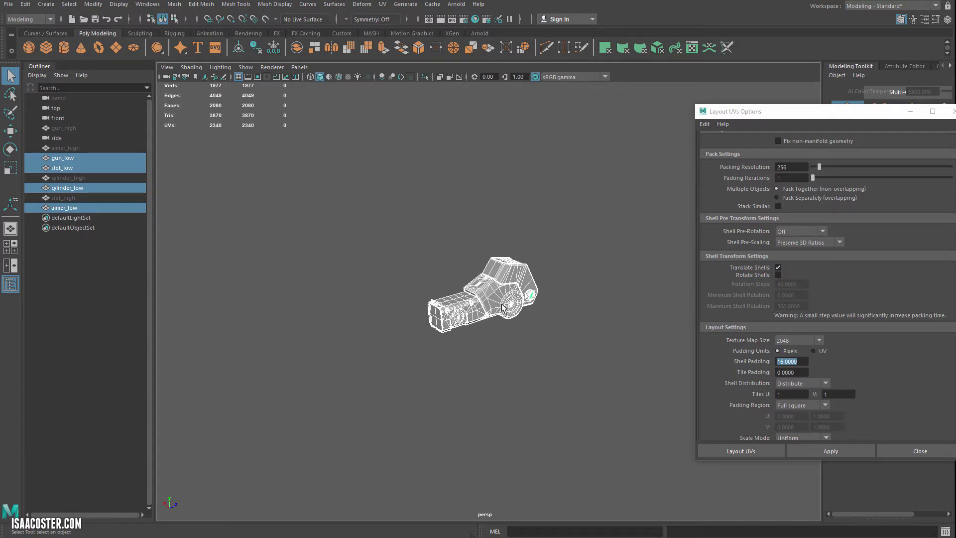
alt+right_drag(557, 374, 592, 400)
alt+drag(544, 348, 536, 356)
alt+middle_drag(536, 357, 495, 352)
alt+drag(495, 352, 498, 354)
alt+right_drag(498, 354, 513, 362)
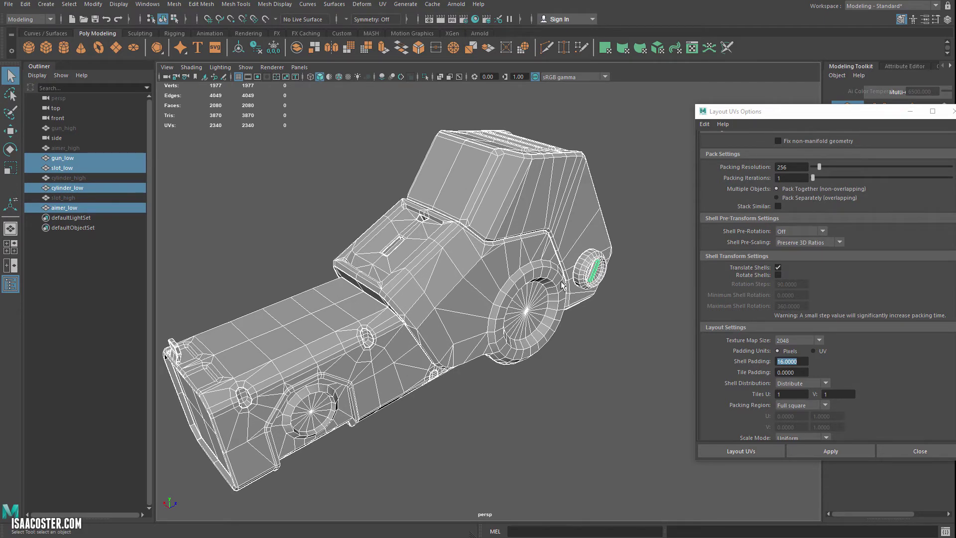
alt+middle_drag(561, 285, 614, 289)
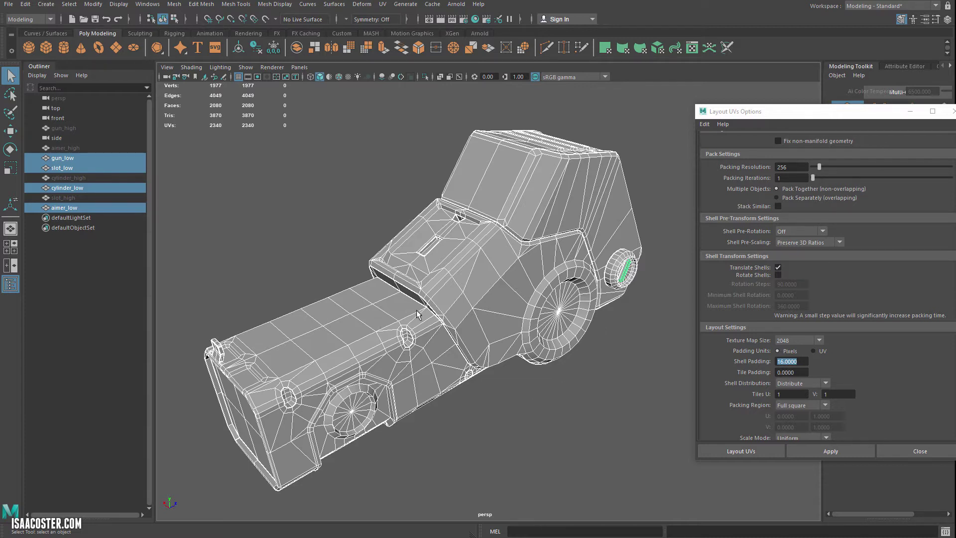
Step: Reopen the UV Editor beside the model and select only the gun_low mesh to display its UV shells
click(382, 4)
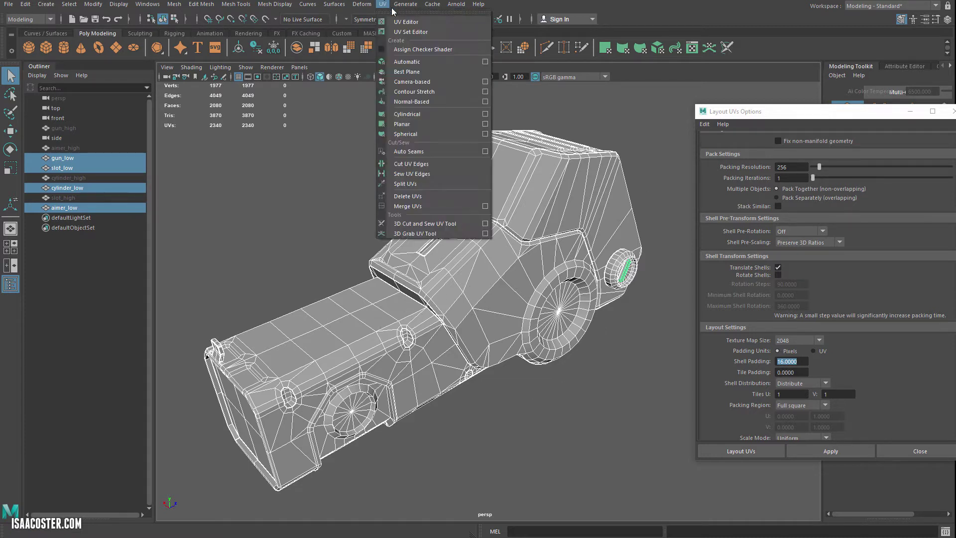
click(398, 23)
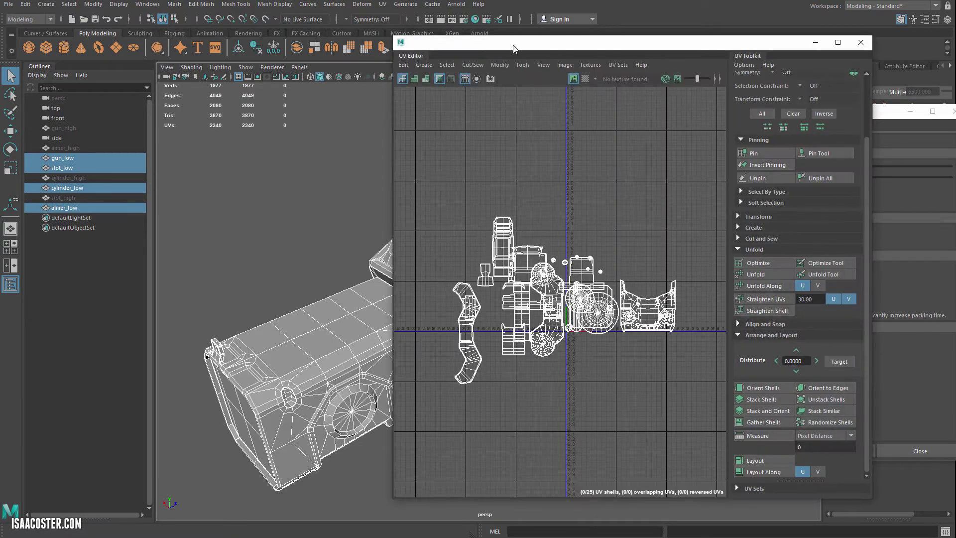
drag(513, 45, 720, 64)
alt+drag(479, 201, 388, 211)
click(389, 211)
alt+middle_drag(388, 224, 301, 214)
click(425, 259)
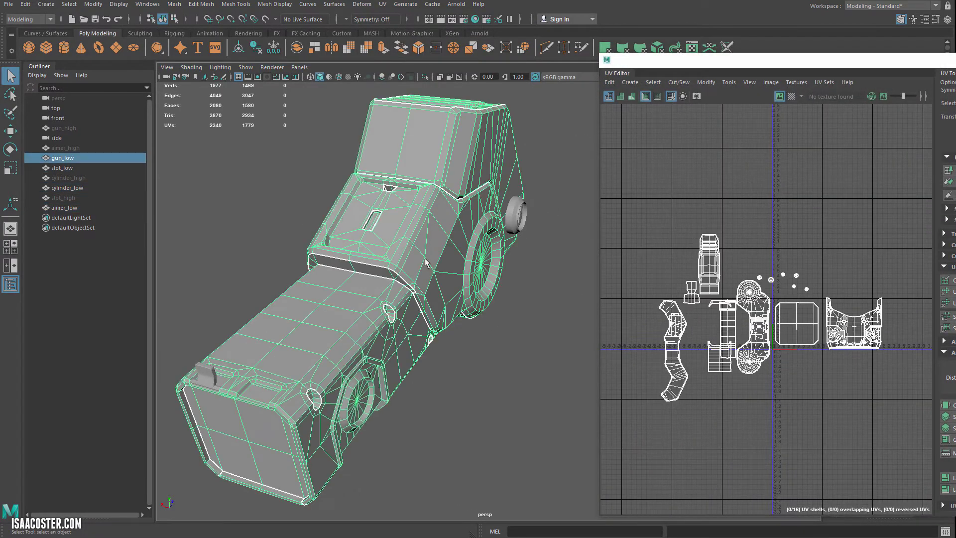
Step: Examine the underside of gun_low and compare it with the mesh's unpacked UV shells, including the overlapping ones
alt+drag(426, 262, 432, 332)
alt+drag(499, 432, 407, 298)
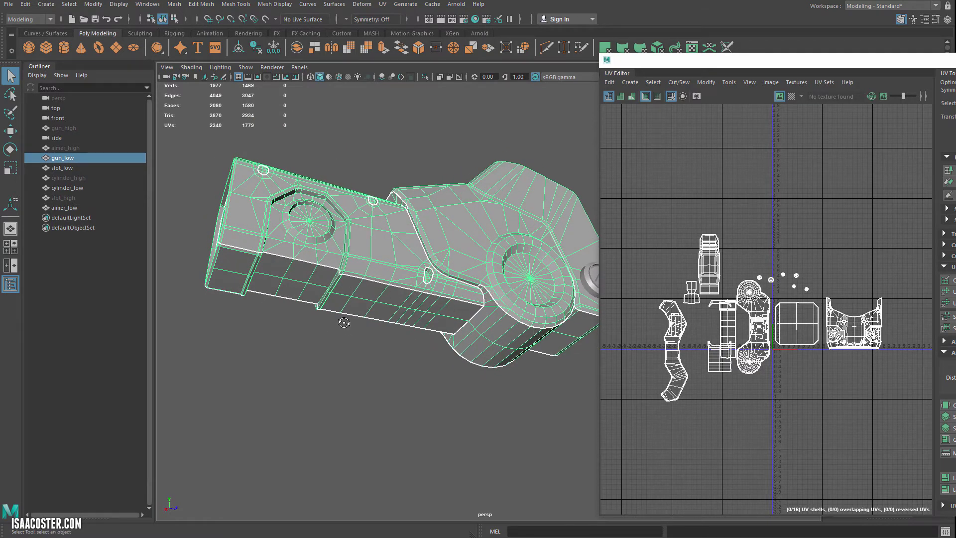
alt+drag(343, 322, 381, 292)
alt+drag(540, 309, 483, 313)
scroll(705, 282, up, 2)
scroll(768, 330, down, 2)
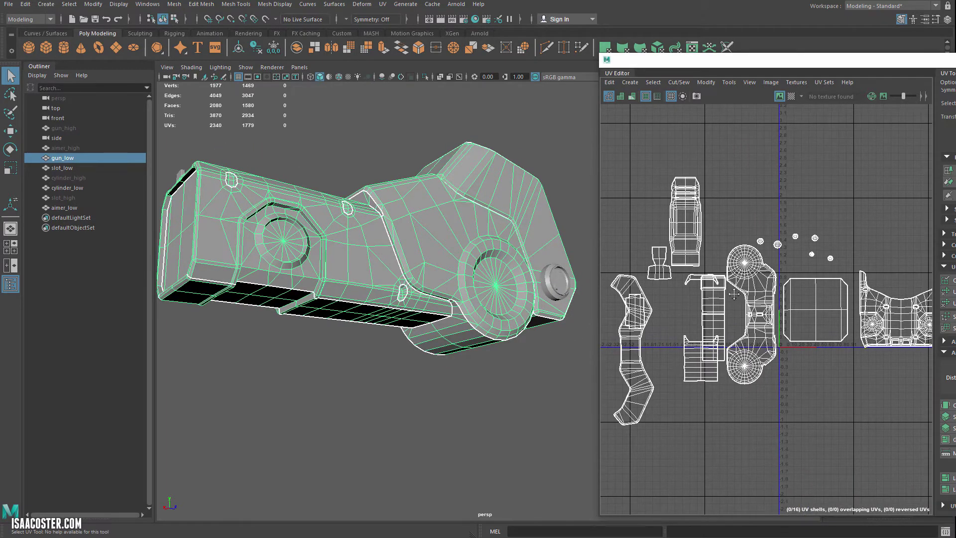
alt+middle_drag(647, 249, 639, 243)
drag(800, 60, 770, 47)
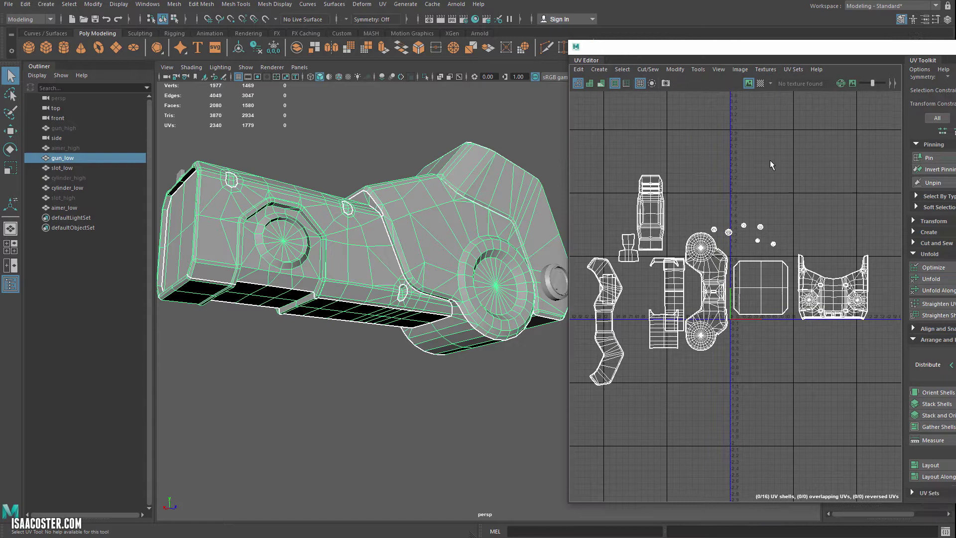
alt+middle_drag(763, 179, 771, 178)
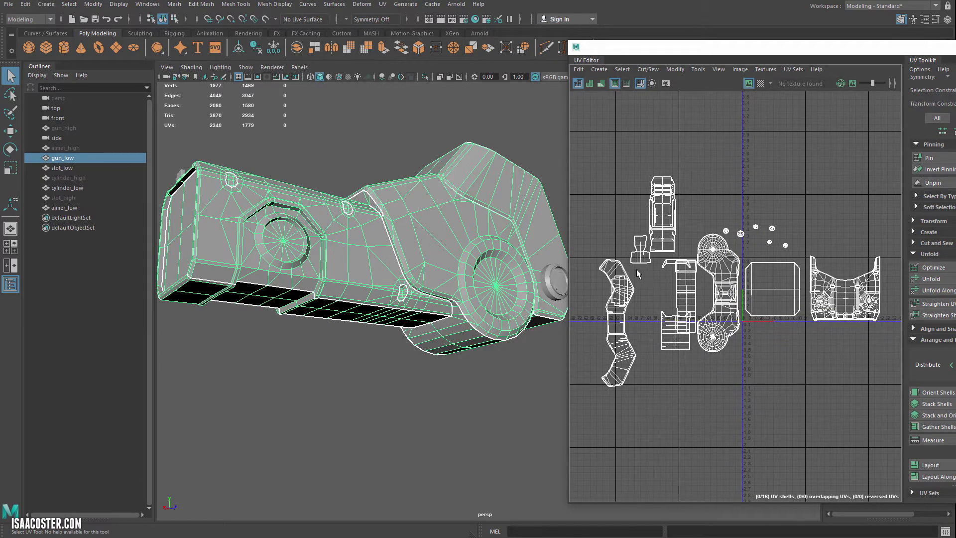
scroll(634, 276, up, 4)
alt+middle_drag(683, 288, 716, 289)
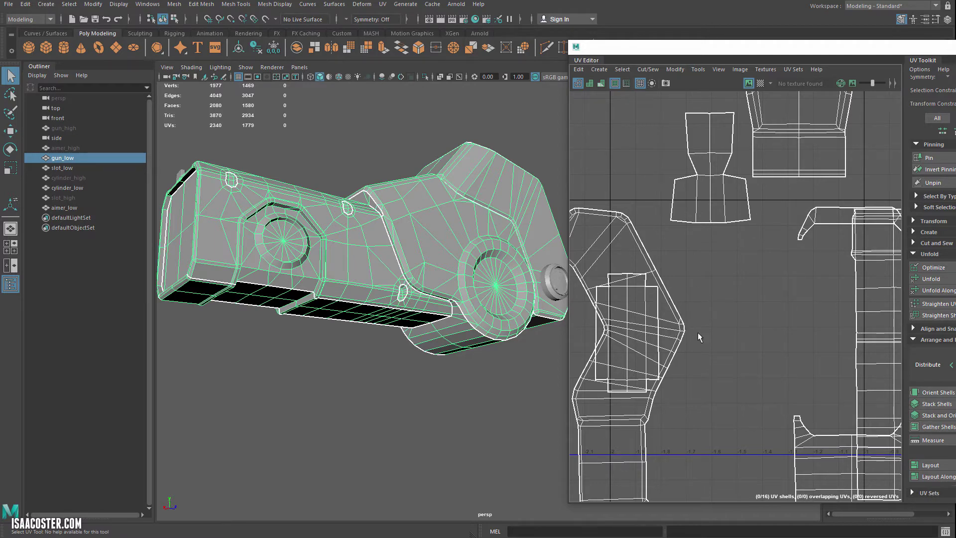
scroll(718, 338, down, 3)
alt+middle_drag(718, 334, 712, 236)
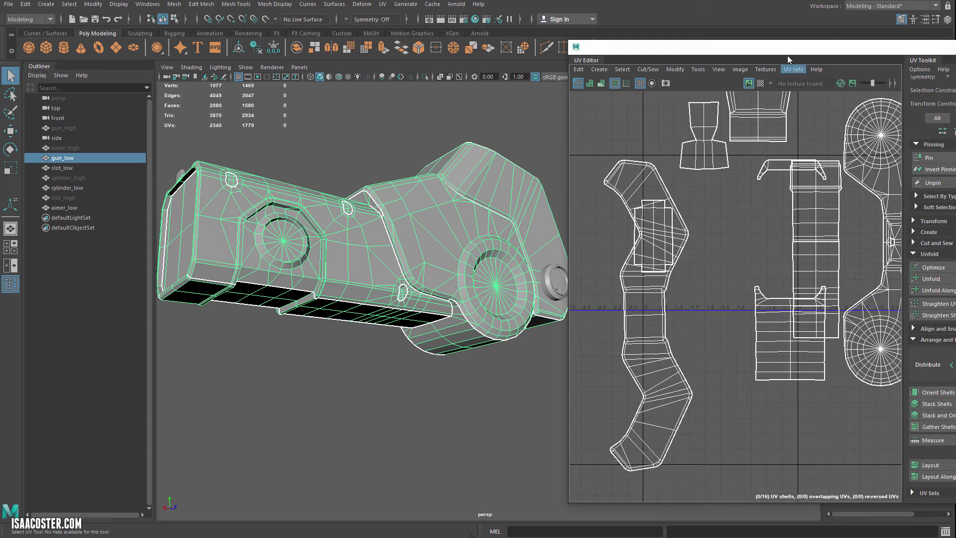
Step: Apply the UV layout to gun_low from the Layout UVs options, keeping the options open beside the UV Editor
drag(787, 55, 627, 62)
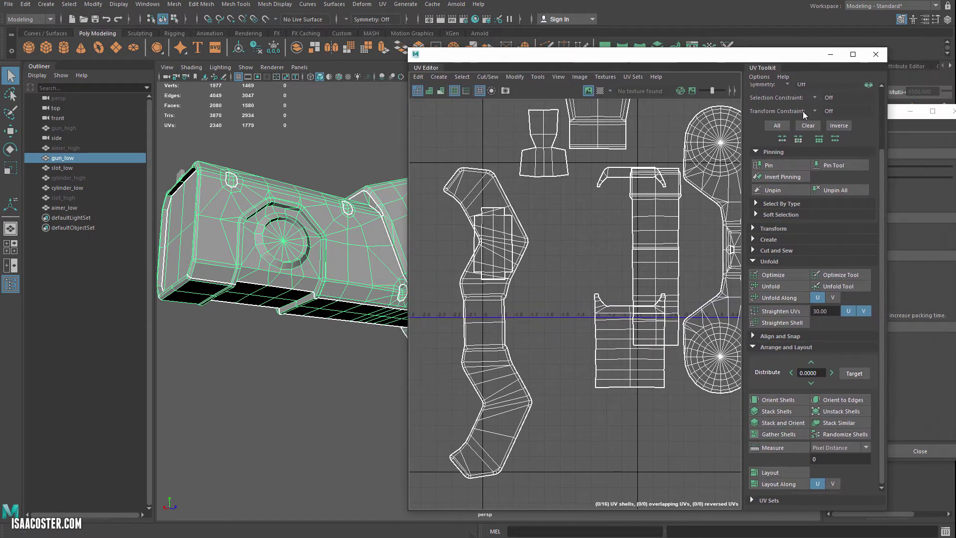
drag(898, 113, 307, 73)
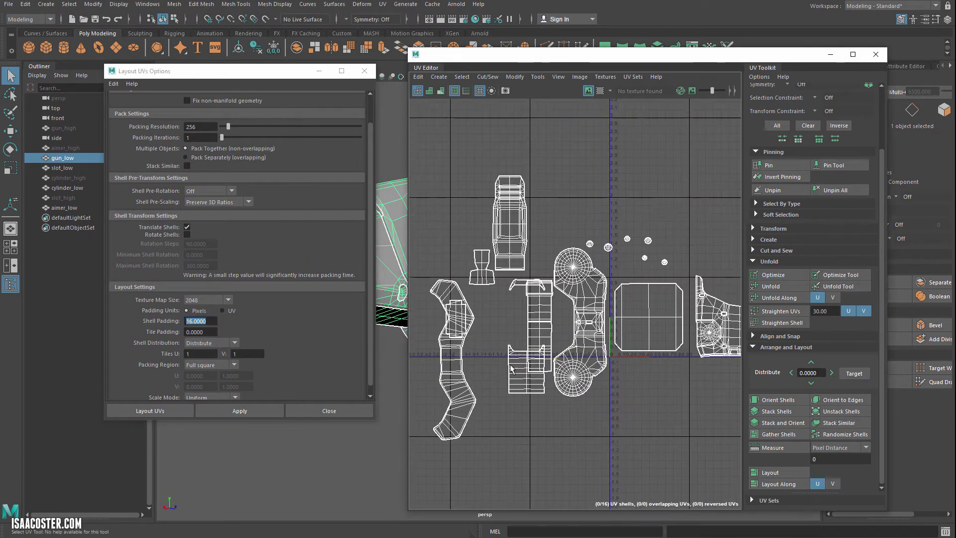
scroll(510, 368, down, 3)
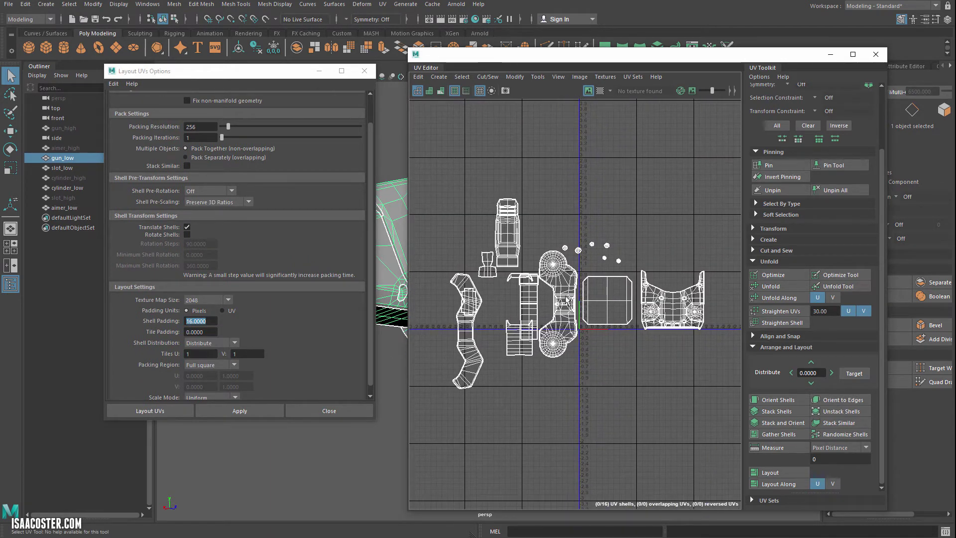
click(222, 410)
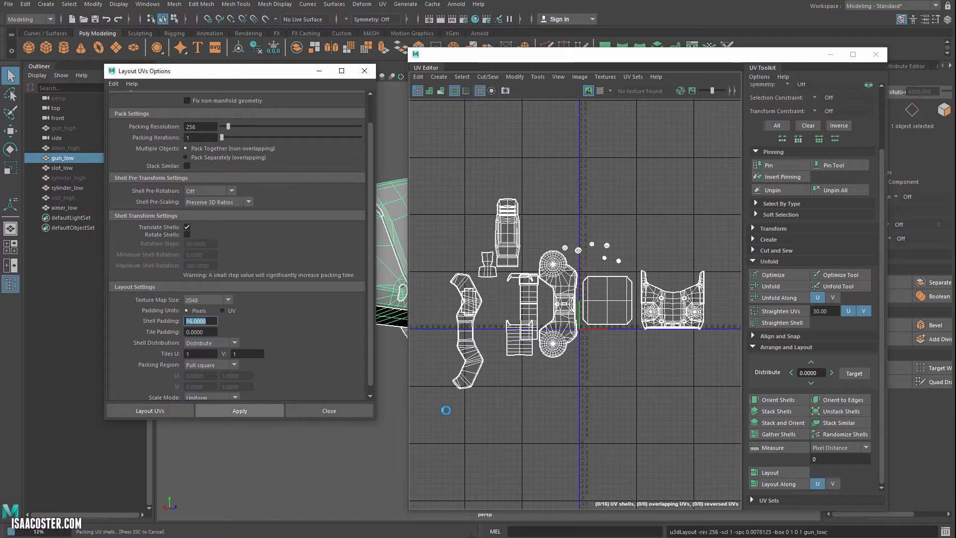
Step: Widen the UV Editor and examine gun_low's packed shells, including the spacing between neighbouring shells and the tile border
scroll(607, 321, up, 8)
alt+middle_drag(567, 414, 543, 423)
drag(408, 273, 337, 274)
alt+middle_drag(393, 278, 406, 277)
scroll(390, 245, up, 3)
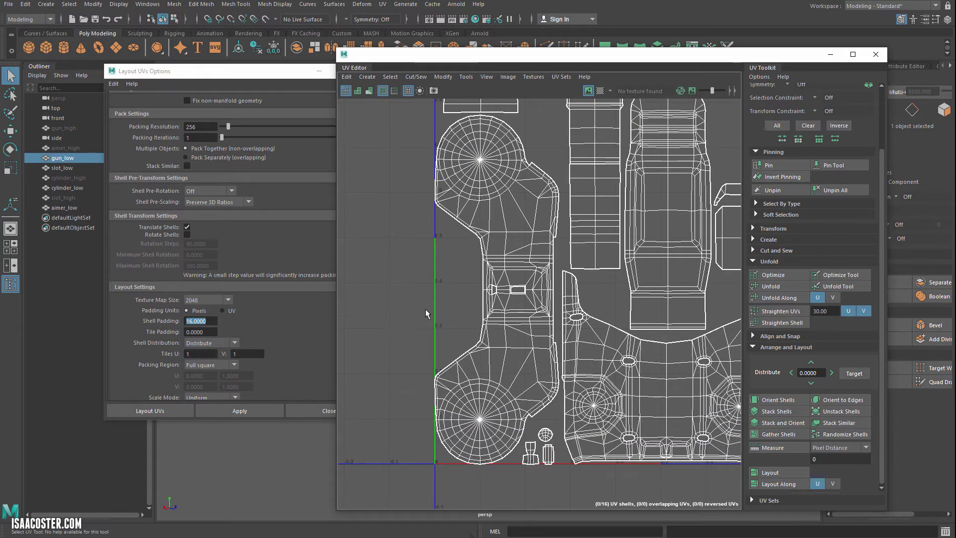
alt+middle_drag(426, 308, 352, 304)
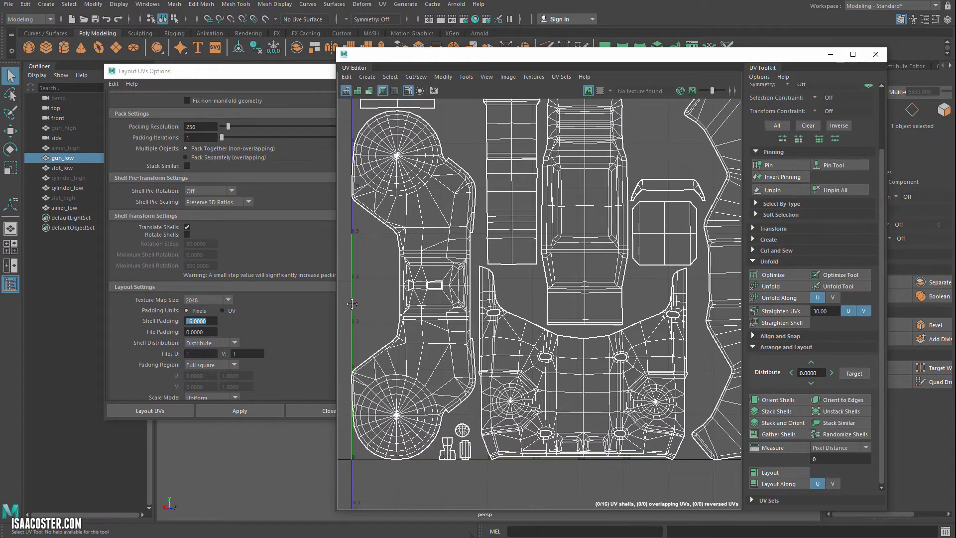
scroll(352, 304, down, 1)
alt+middle_drag(501, 329, 522, 373)
scroll(594, 305, down, 2)
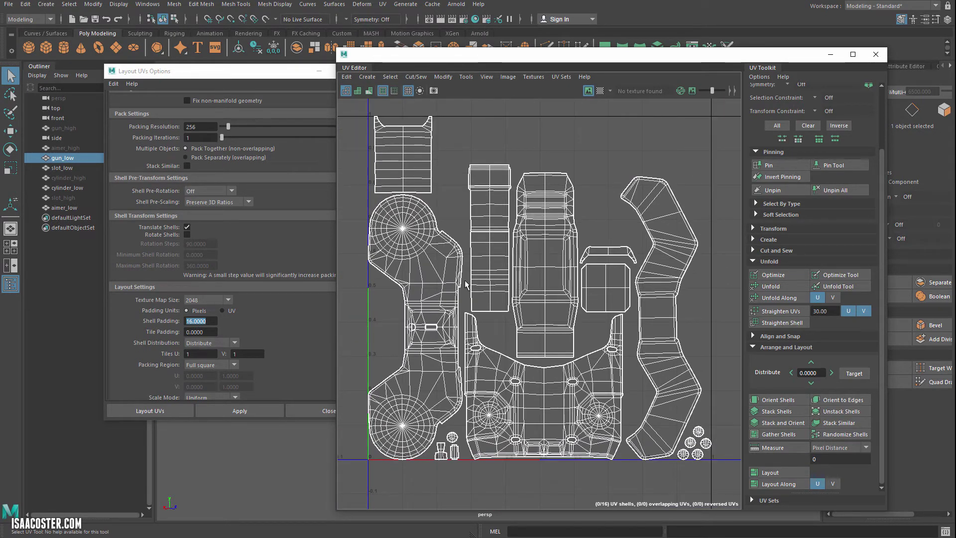
scroll(476, 374, up, 5)
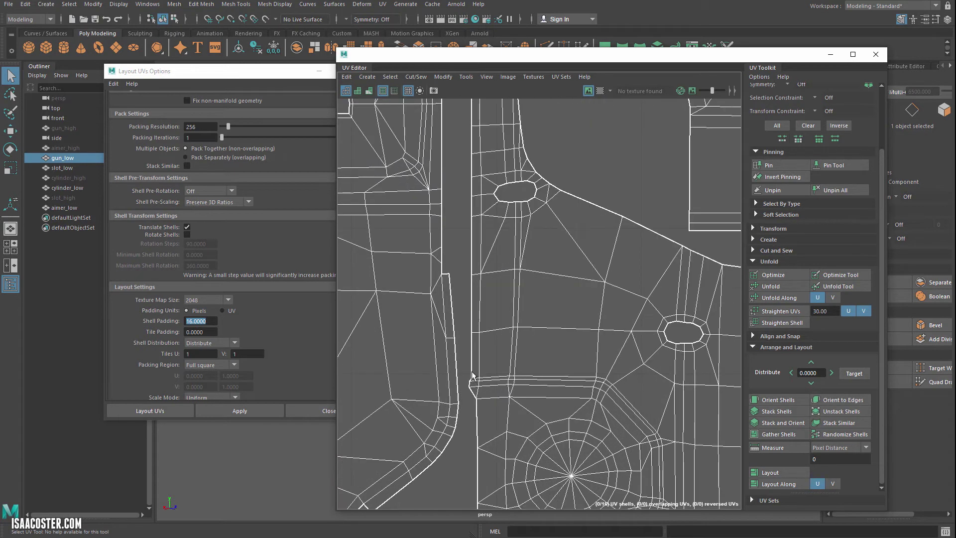
Step: Examine gun_low's packed shells across the whole tile, comparing the gaps between neighbouring shells and the unused space
scroll(478, 385, down, 6)
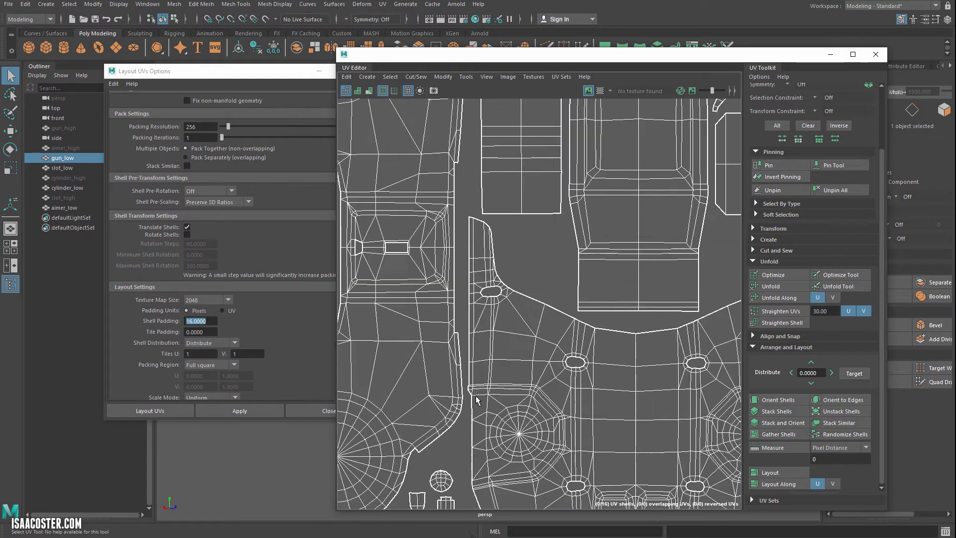
scroll(515, 382, down, 2)
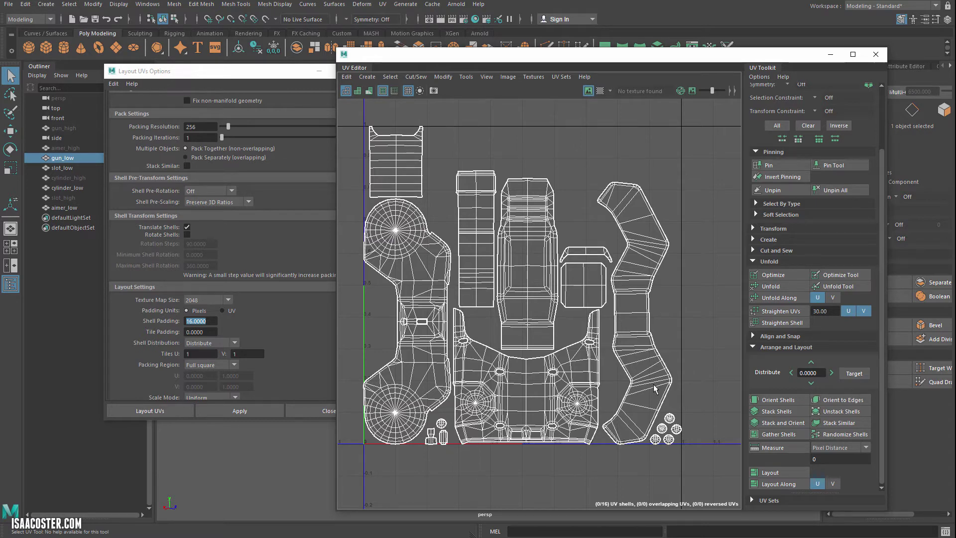
scroll(636, 329, up, 3)
scroll(635, 321, down, 2)
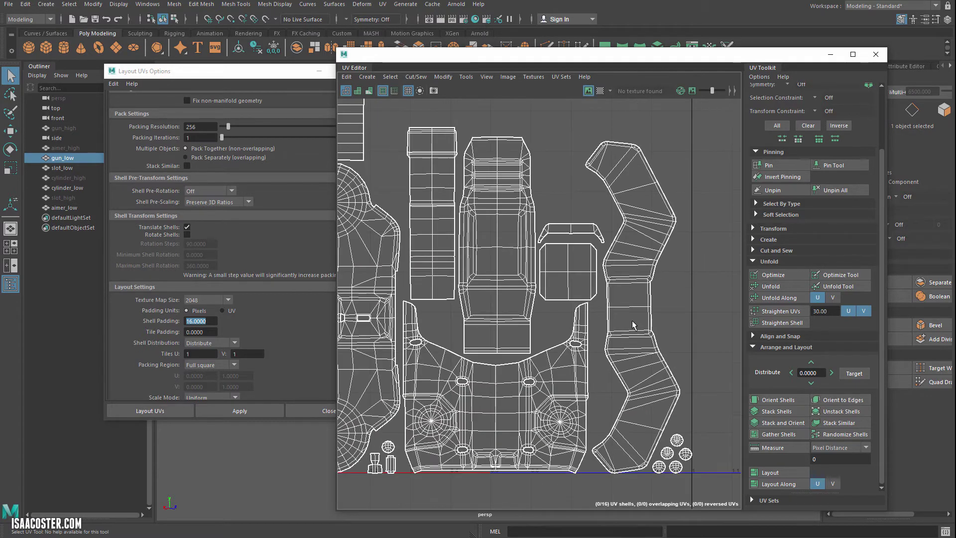
scroll(452, 322, up, 4)
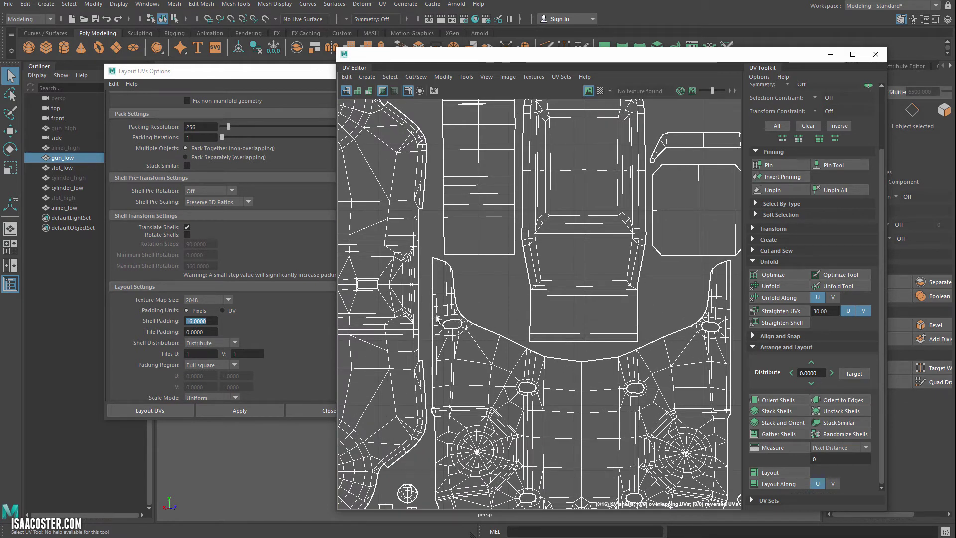
scroll(490, 316, down, 2)
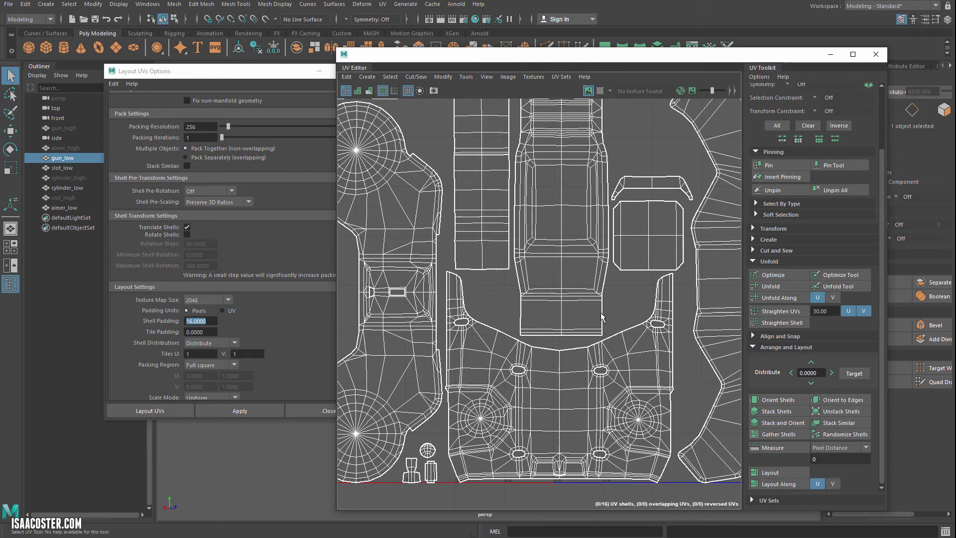
scroll(547, 301, down, 3)
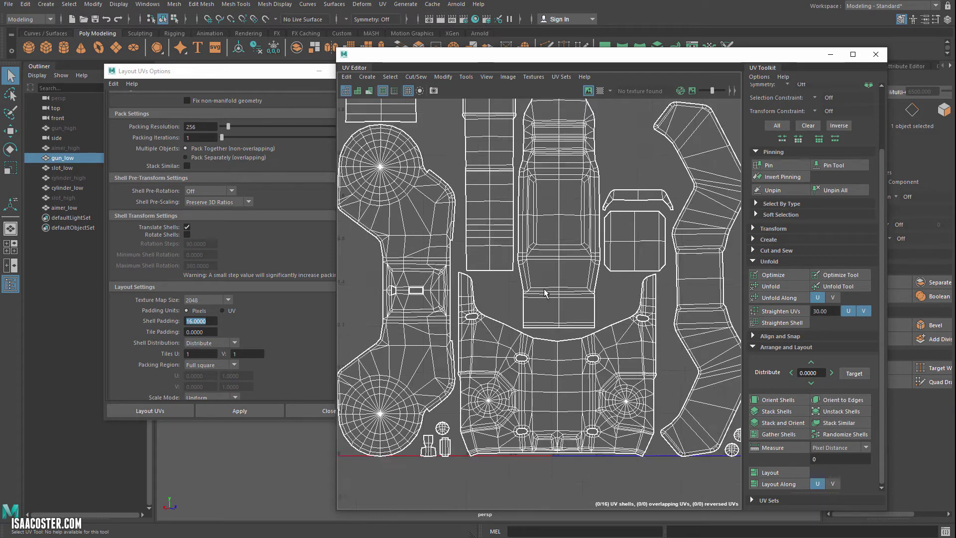
mouse_move(502, 317)
alt+middle_down()
mouse_move(517, 285)
mouse_move(507, 357)
mouse_move(486, 333)
mouse_move(505, 332)
alt+middle_up()
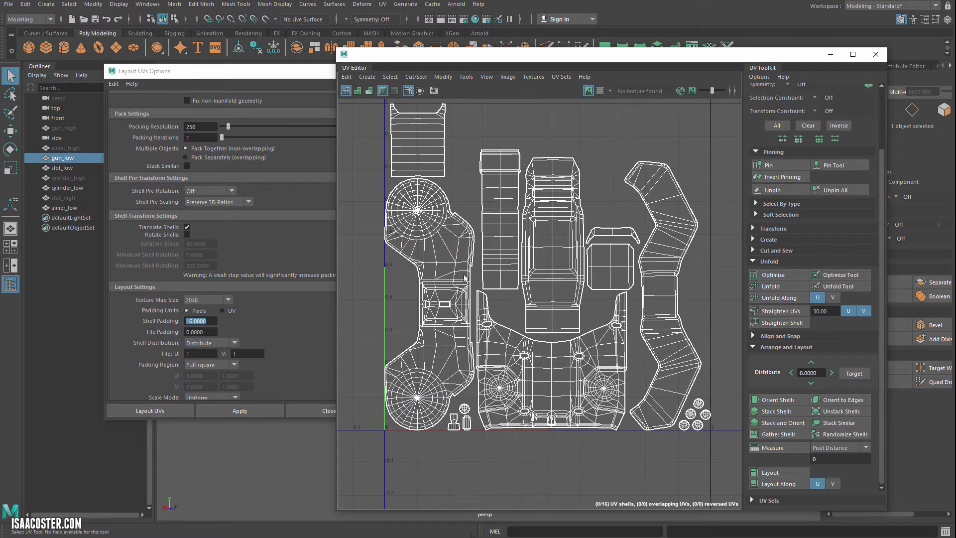
alt+middle_drag(465, 279, 483, 309)
right_drag(453, 165, 456, 182)
double_click(456, 182)
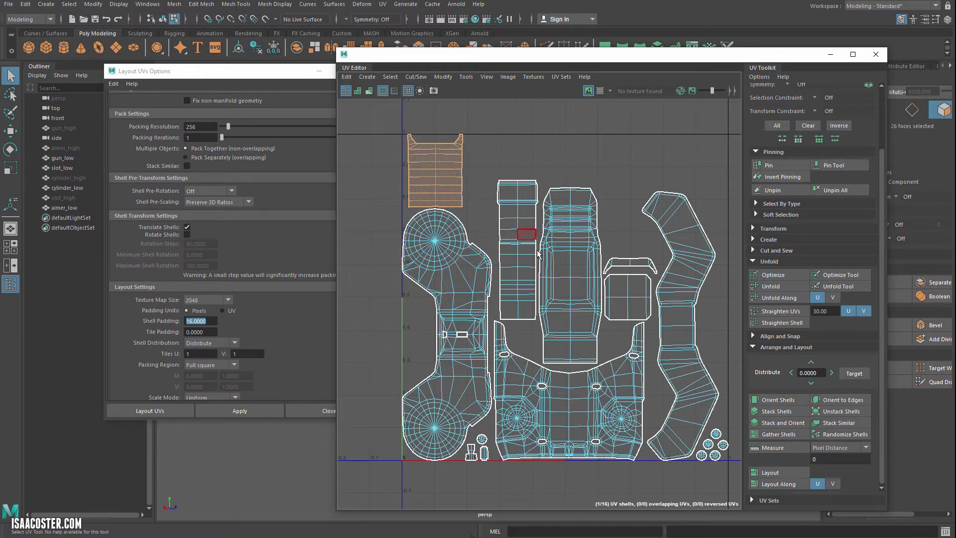
key(e)
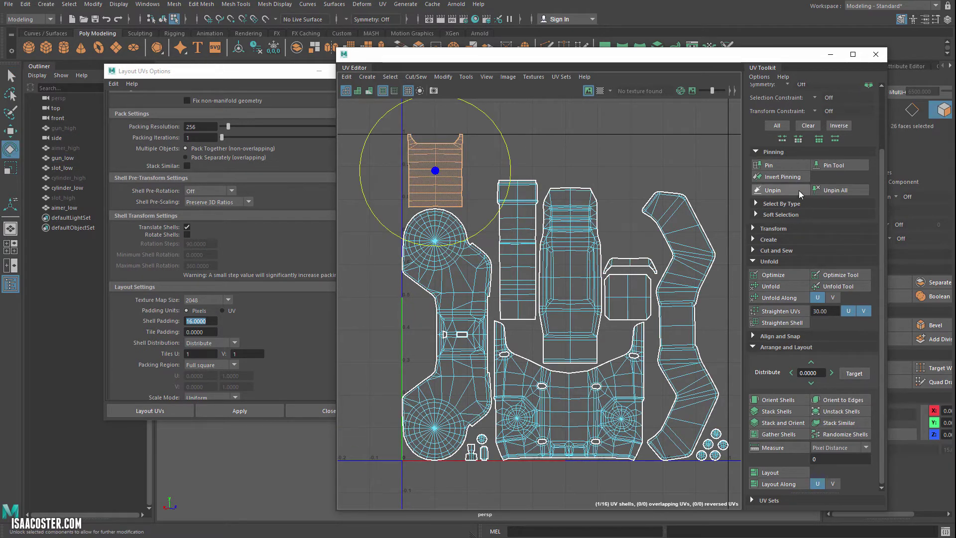
scroll(796, 195, up, 3)
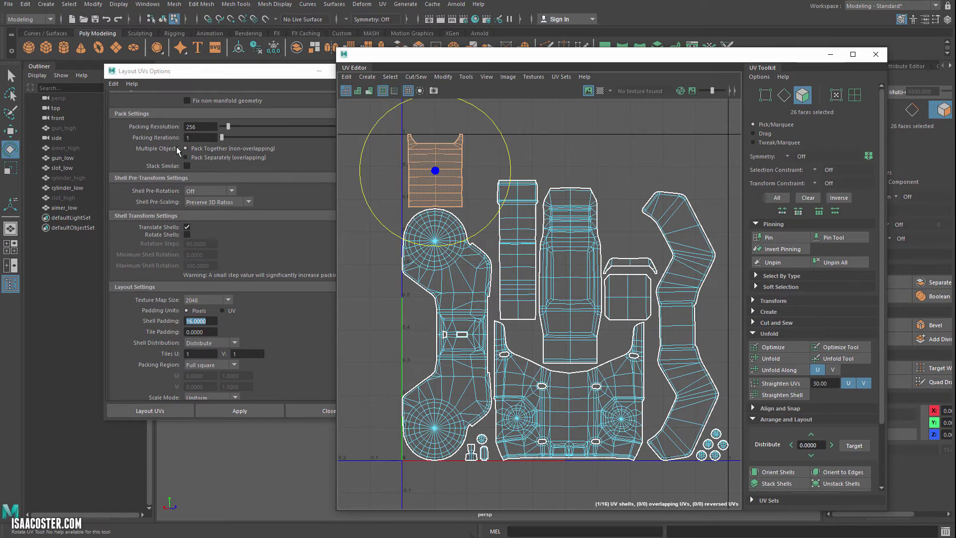
click(255, 81)
click(537, 130)
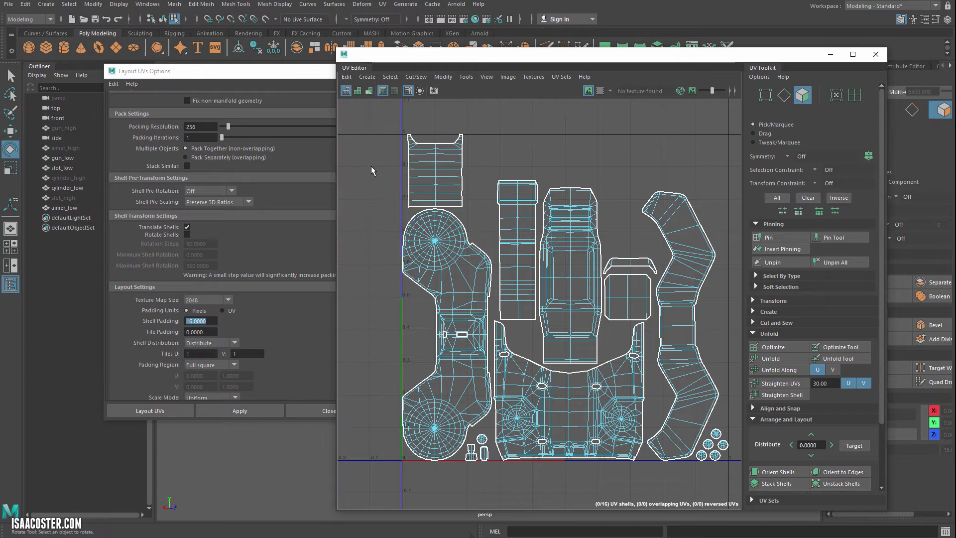
Step: Enable Rotate Shells in the Layout UVs options, leave Shell Pre-Rotation off, and return to object selection of gun_low
click(229, 191)
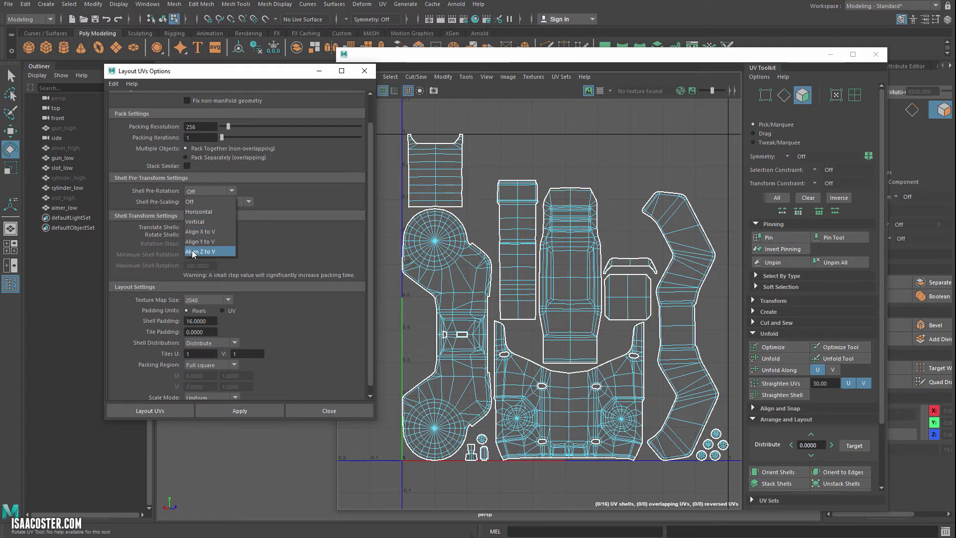
click(271, 190)
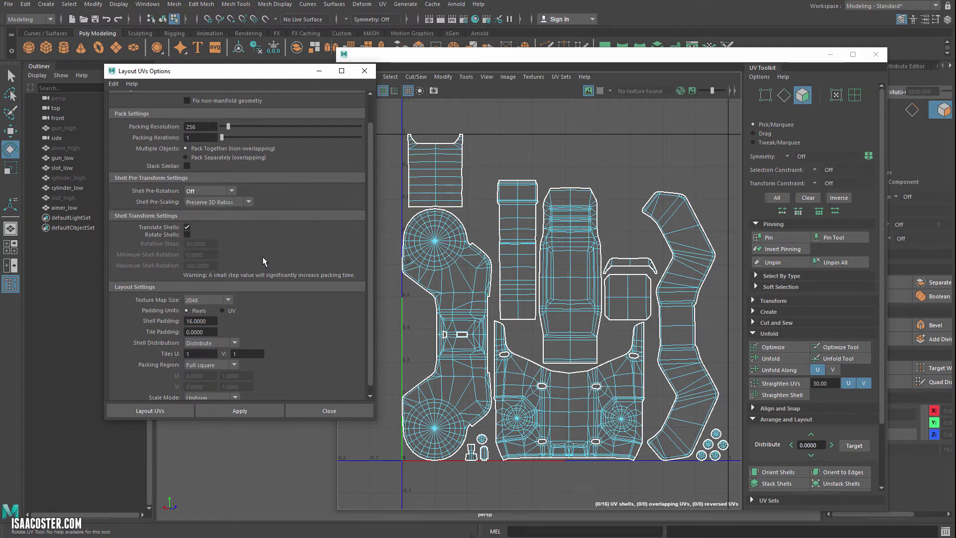
click(187, 234)
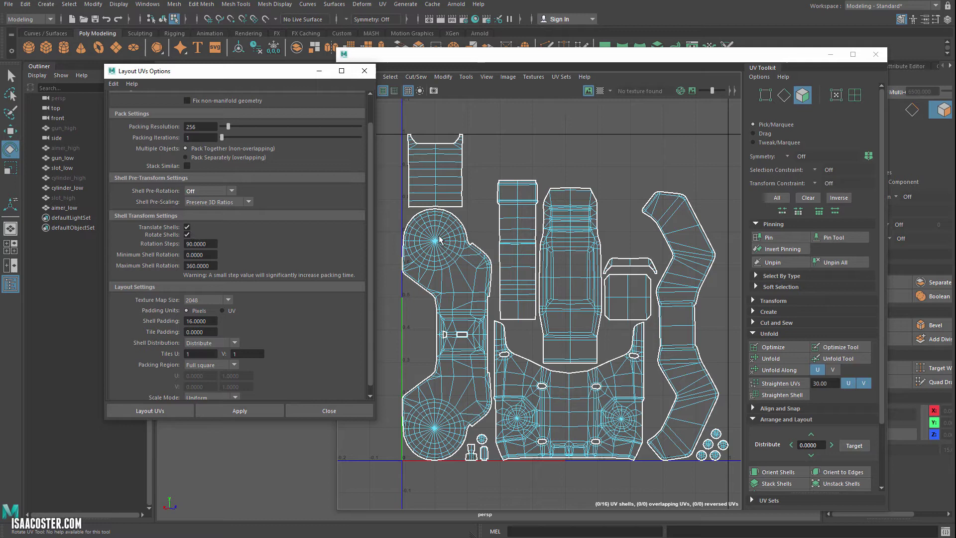
key(F8)
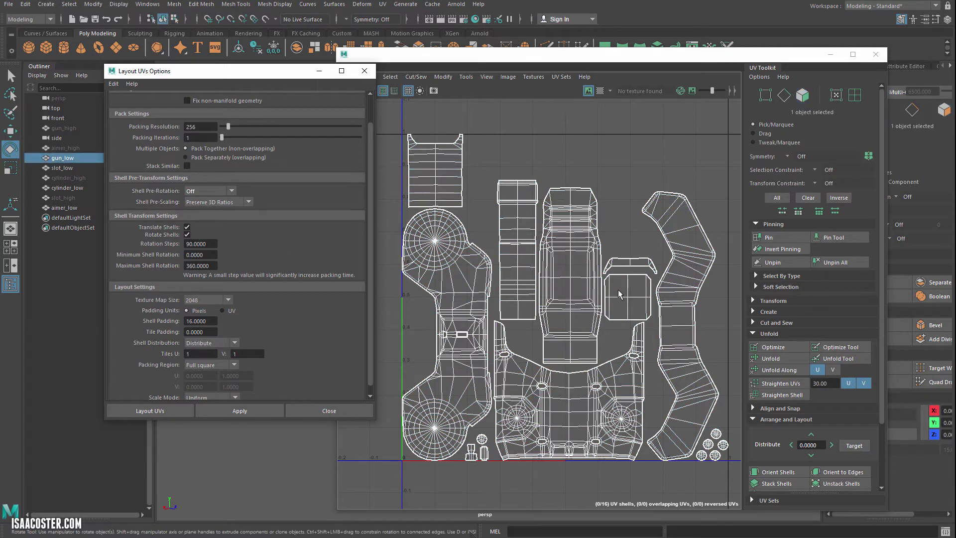
drag(212, 243, 159, 244)
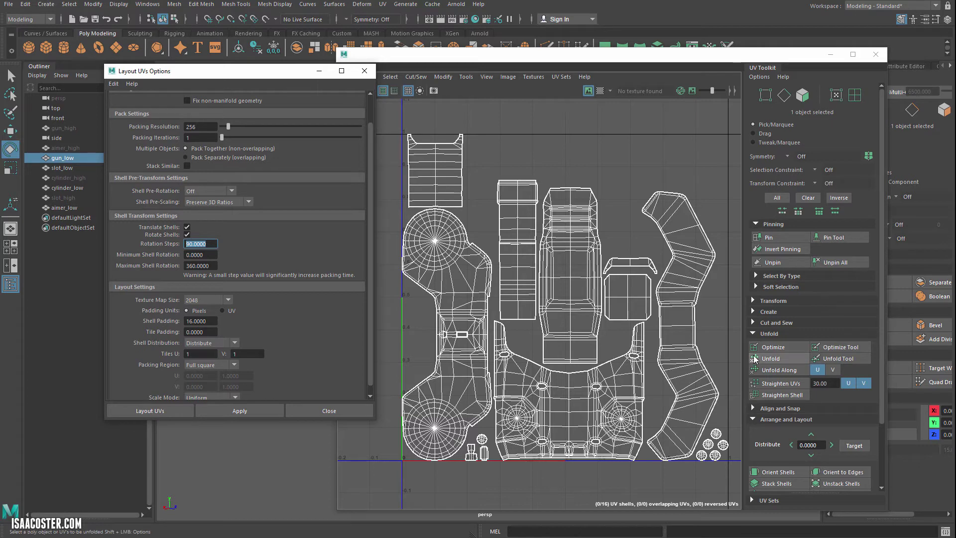
Step: Select the long zigzag shell and get its texel density from the UV Toolkit's Transform settings
click(786, 301)
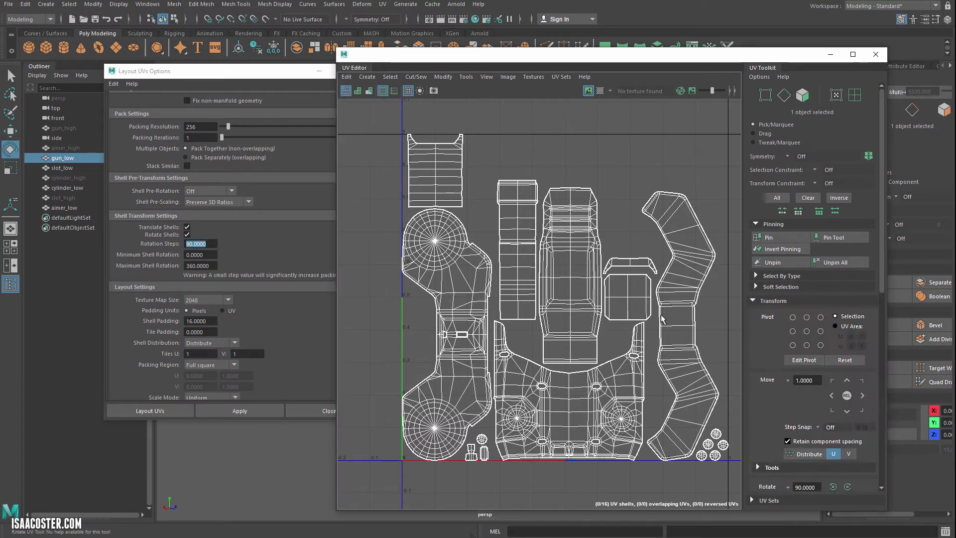
scroll(795, 362, down, 1)
scroll(795, 364, down, 4)
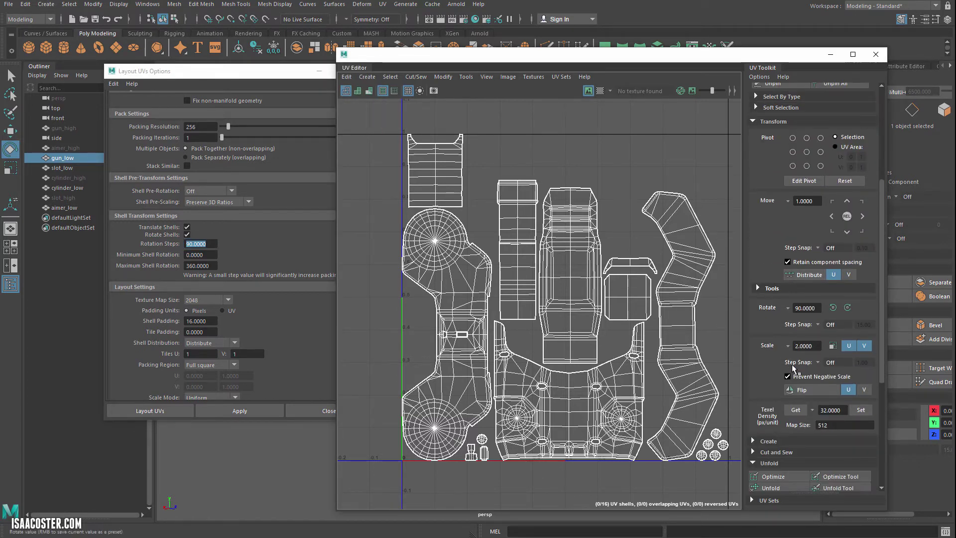
right_drag(669, 276, 672, 300)
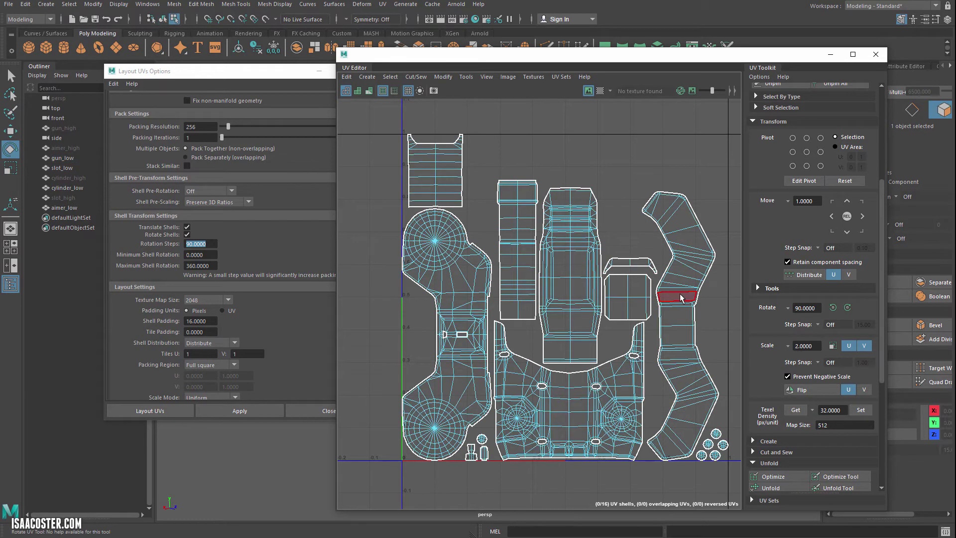
double_click(679, 296)
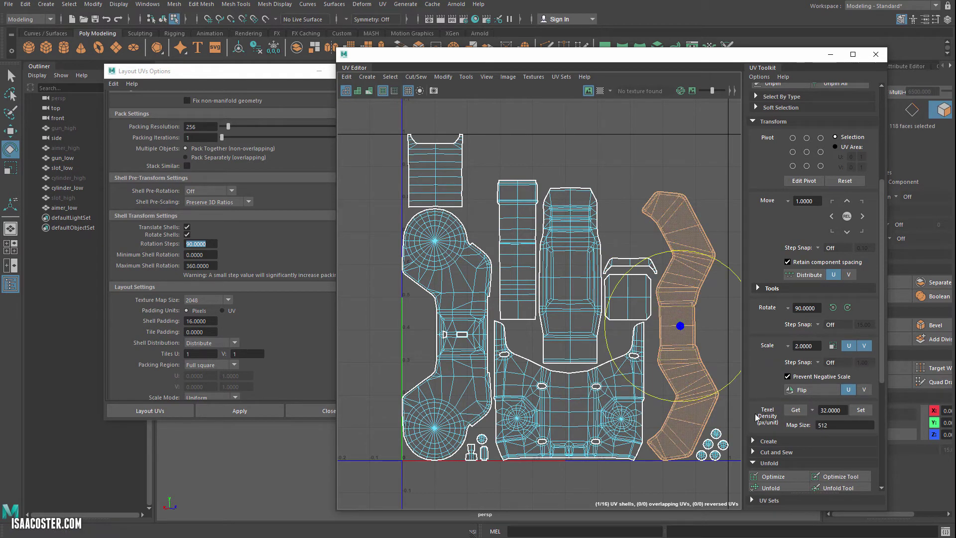
click(795, 410)
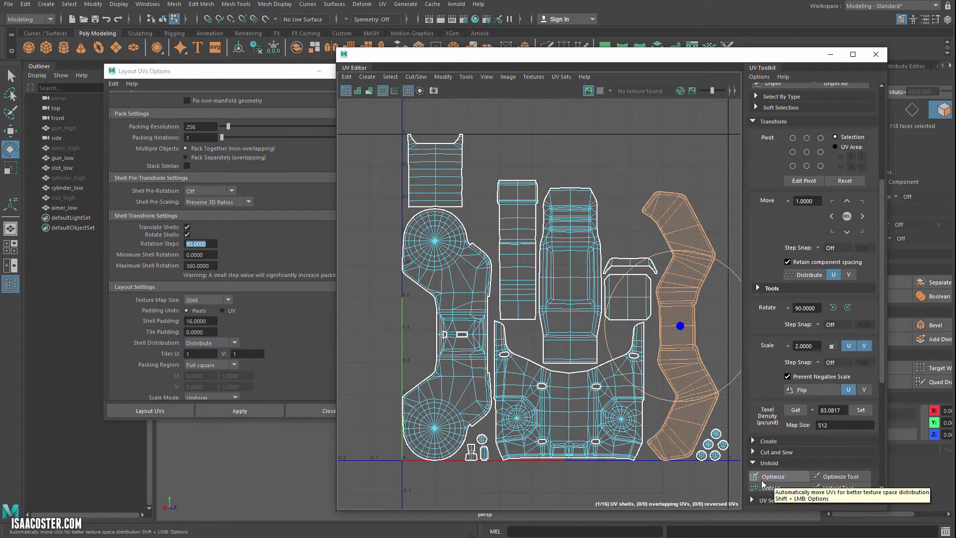
Step: Rearrange the Layout UVs options and UV Editor windows to reveal the 3D model, and highlight the texel density value
alt+middle_drag(631, 326, 602, 322)
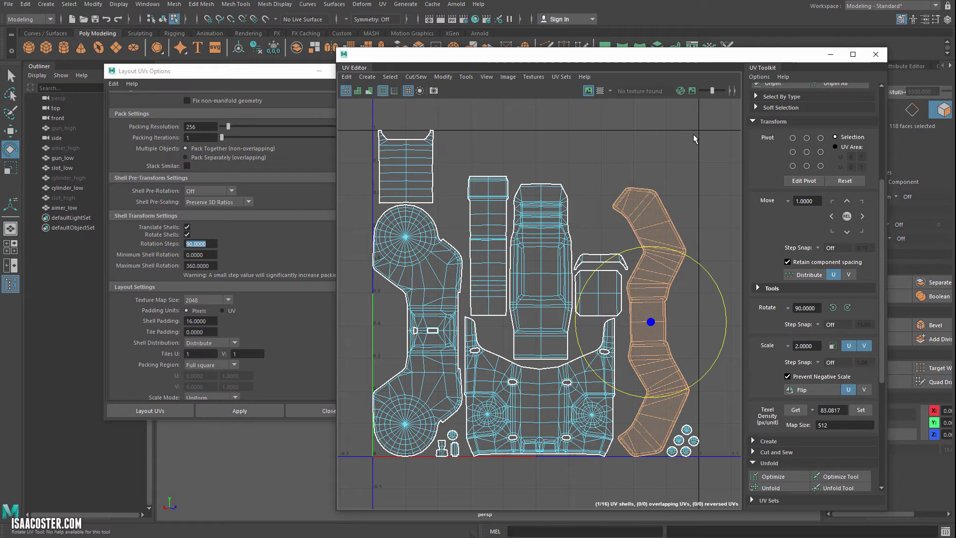
drag(245, 79, 190, 357)
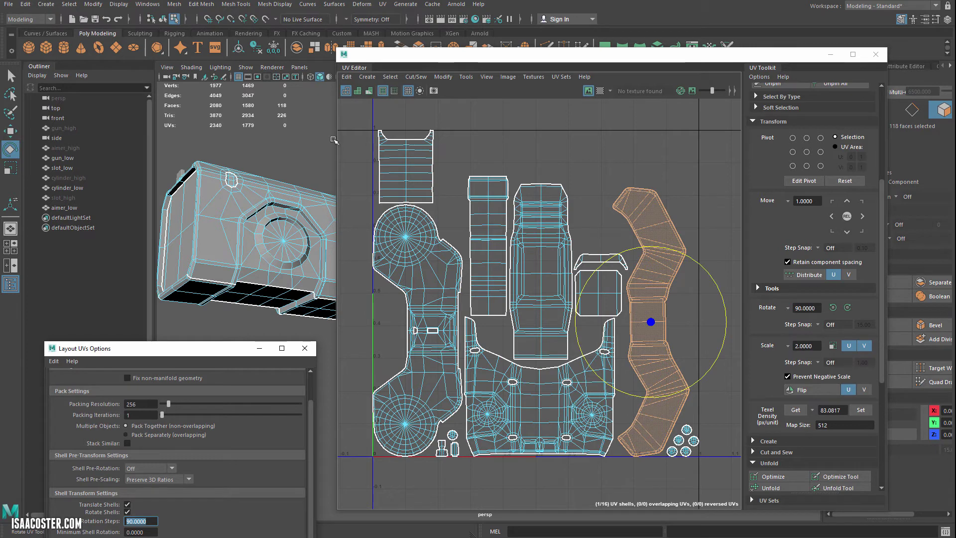
drag(400, 51, 348, 49)
double_click(780, 408)
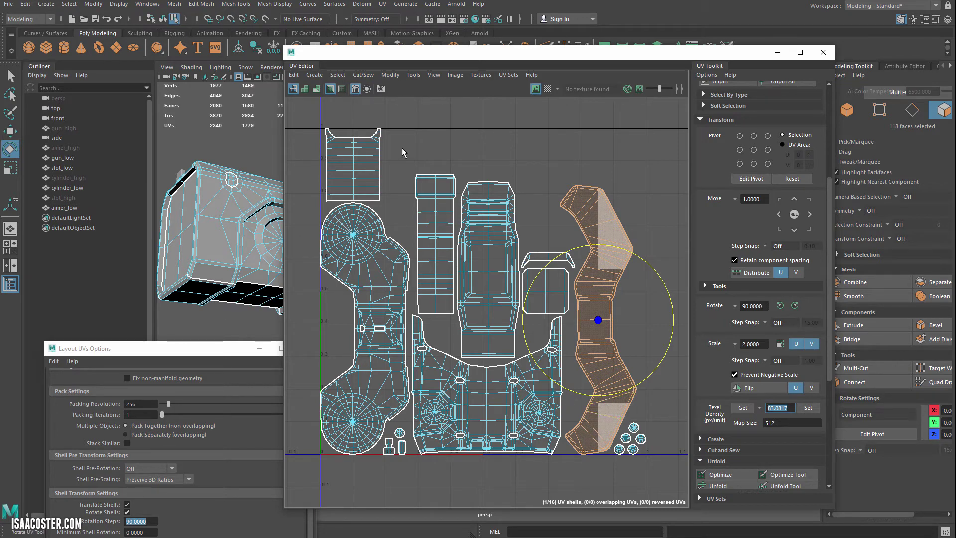
Step: Check the scene's working units in the general application preferences, and close Preferences without changing anything
click(181, 6)
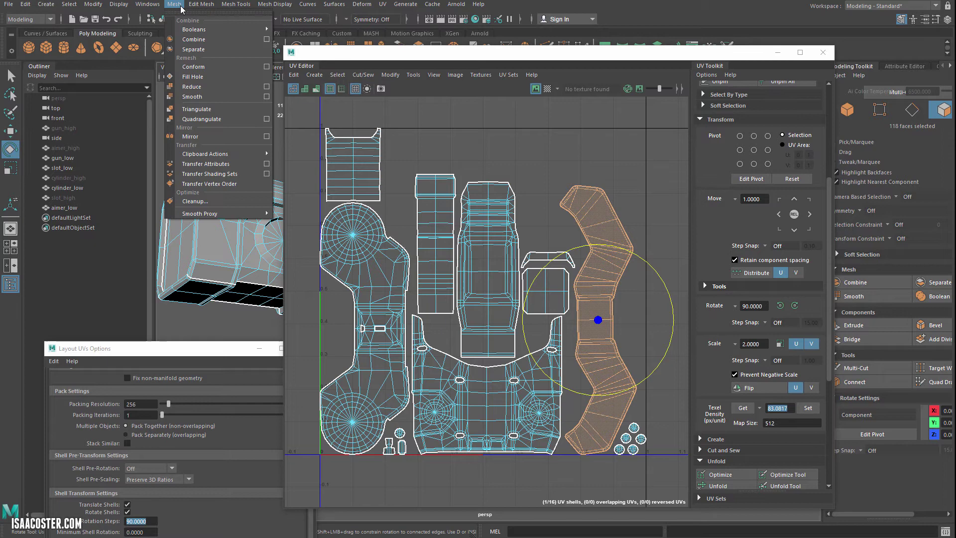
mouse_move(102, 5)
mouse_move(148, 5)
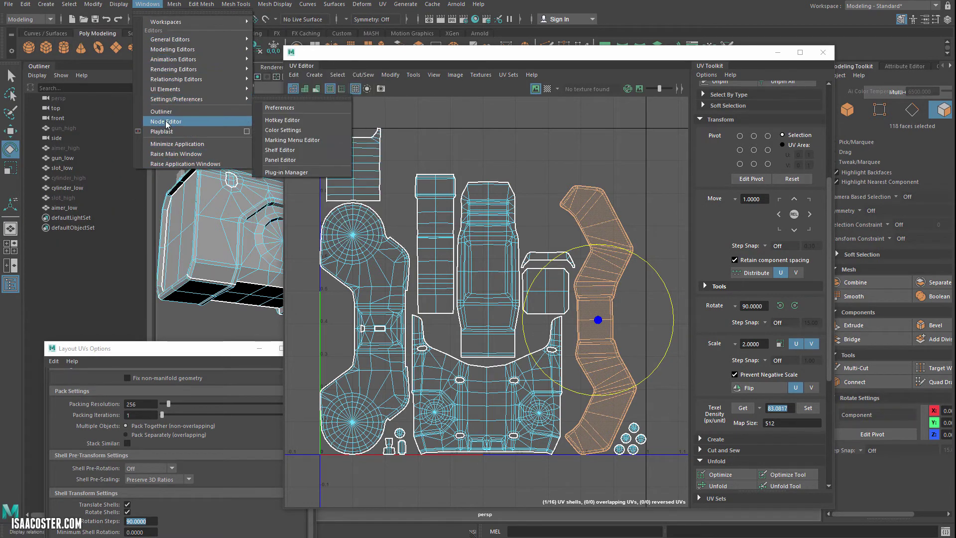
mouse_move(199, 39)
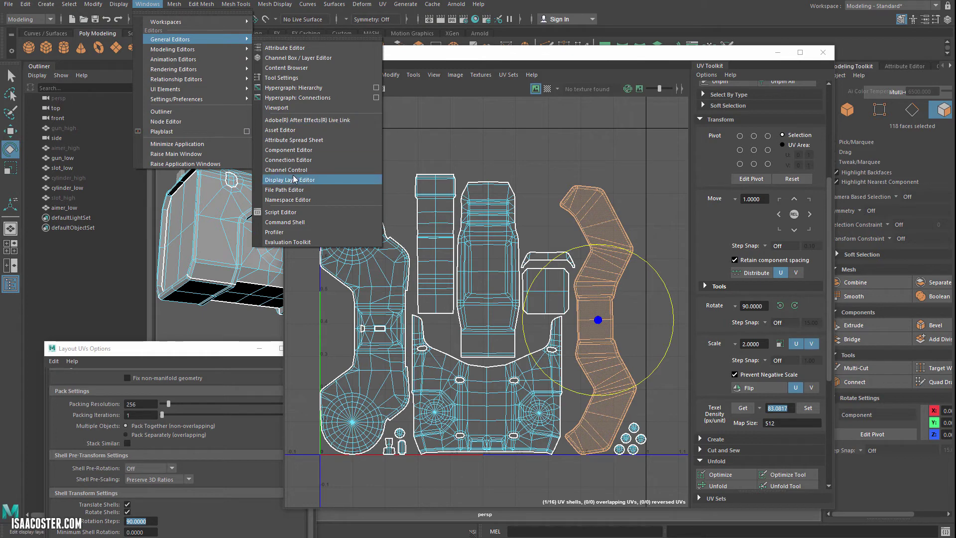
mouse_move(205, 99)
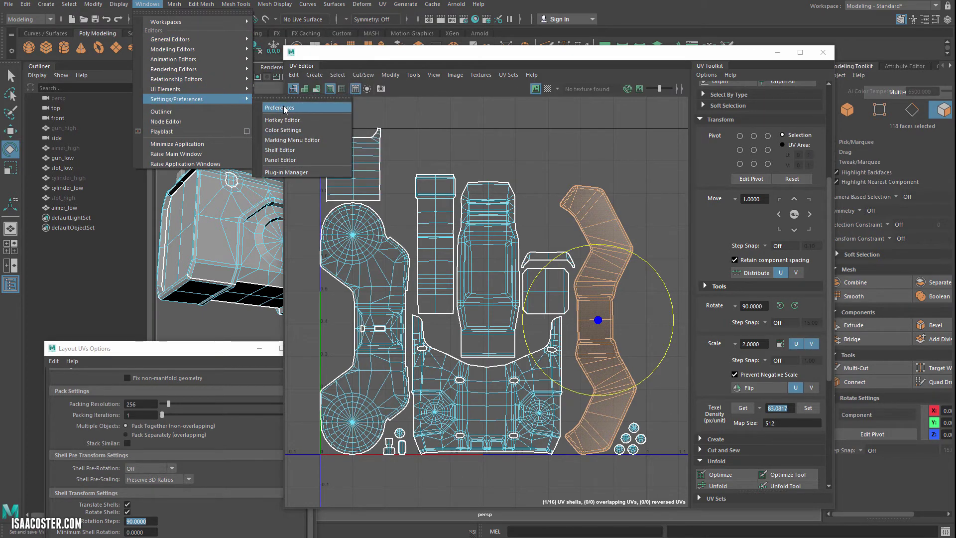
click(282, 108)
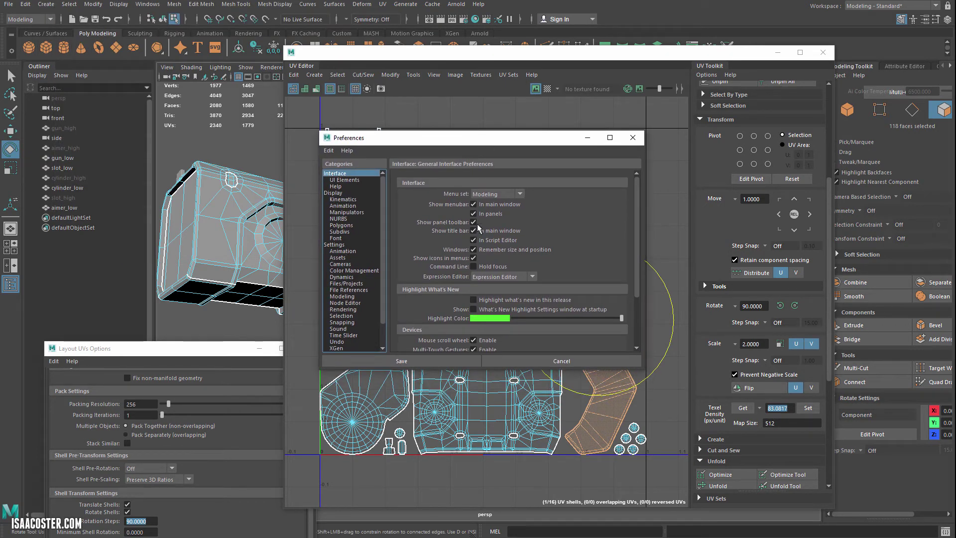
scroll(355, 250, down, 2)
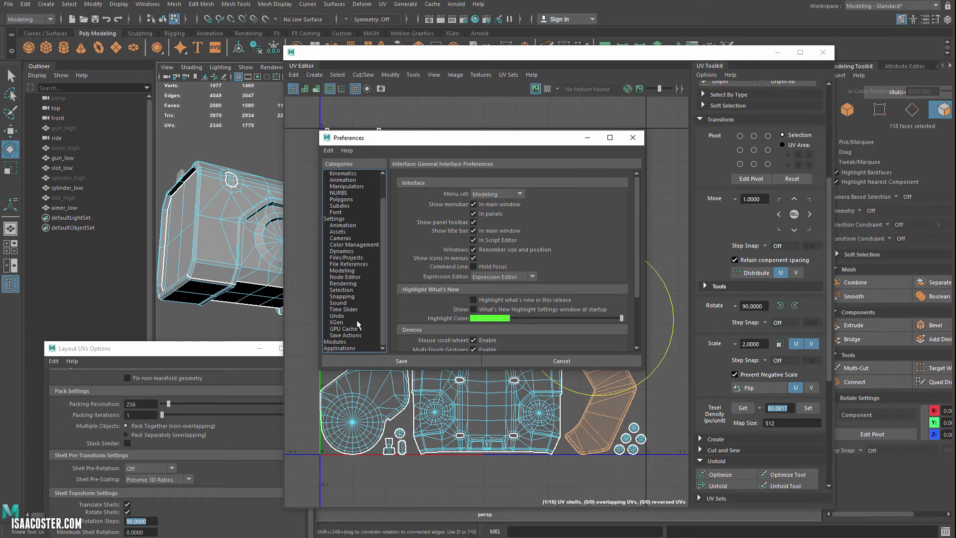
click(338, 219)
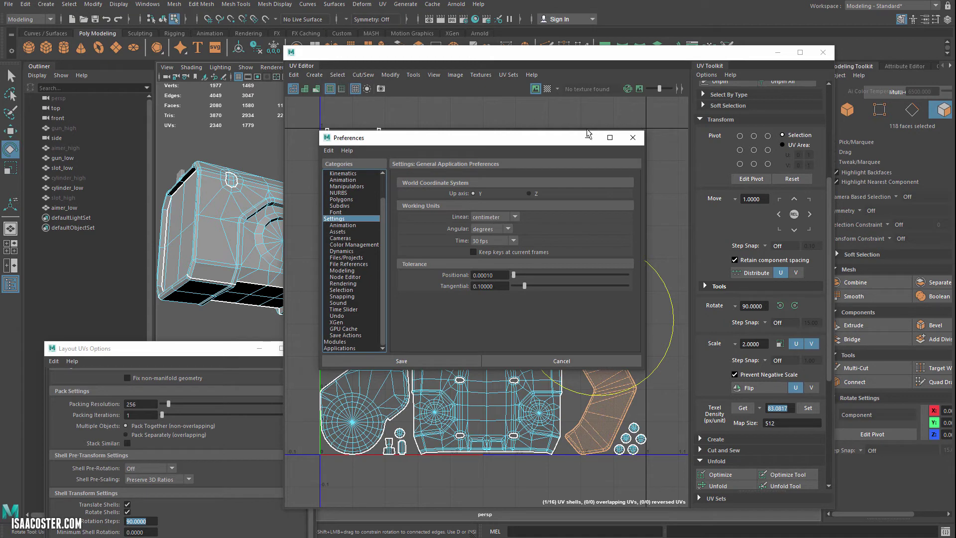
click(632, 138)
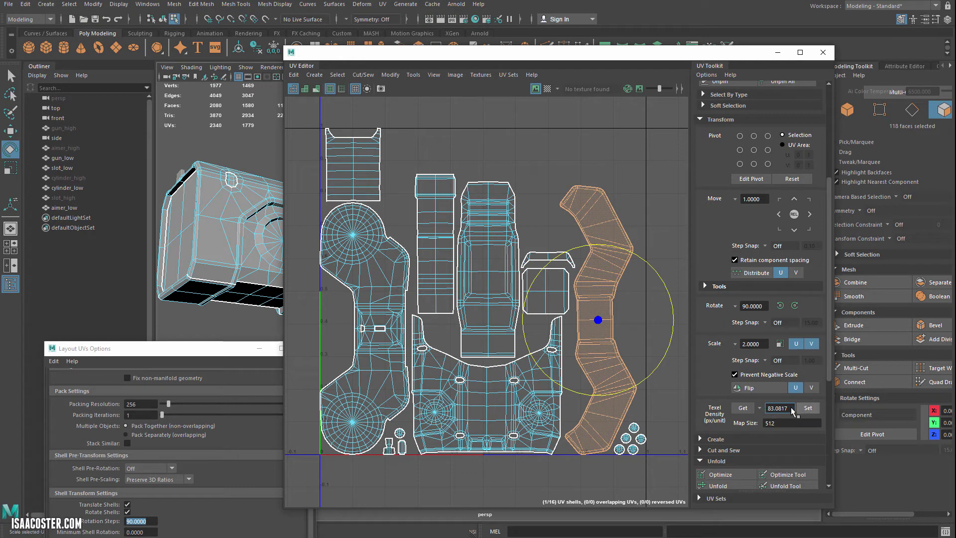
Step: Return to object selection of gun_low and apply the UV layout with shell rotation enabled
drag(791, 409, 740, 408)
click(644, 256)
key(F8)
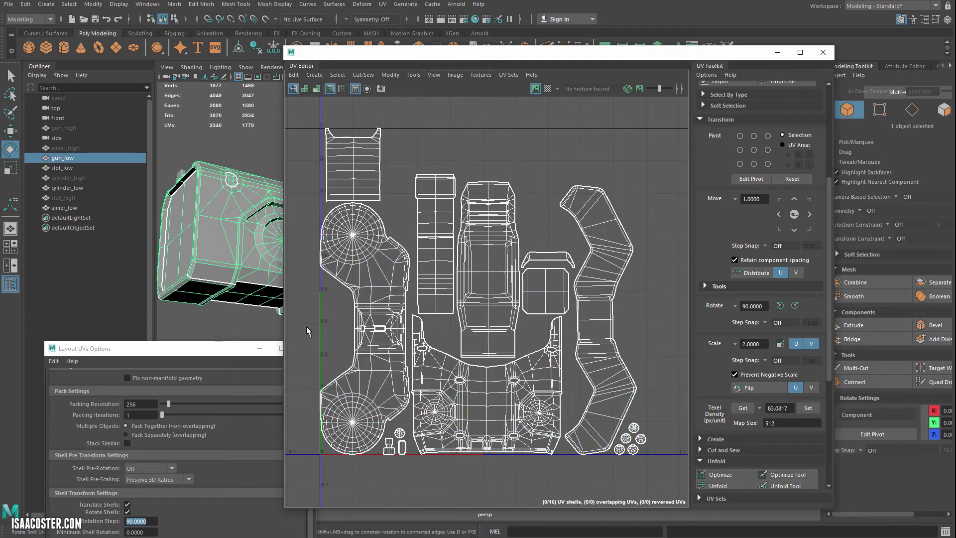
drag(149, 348, 158, 102)
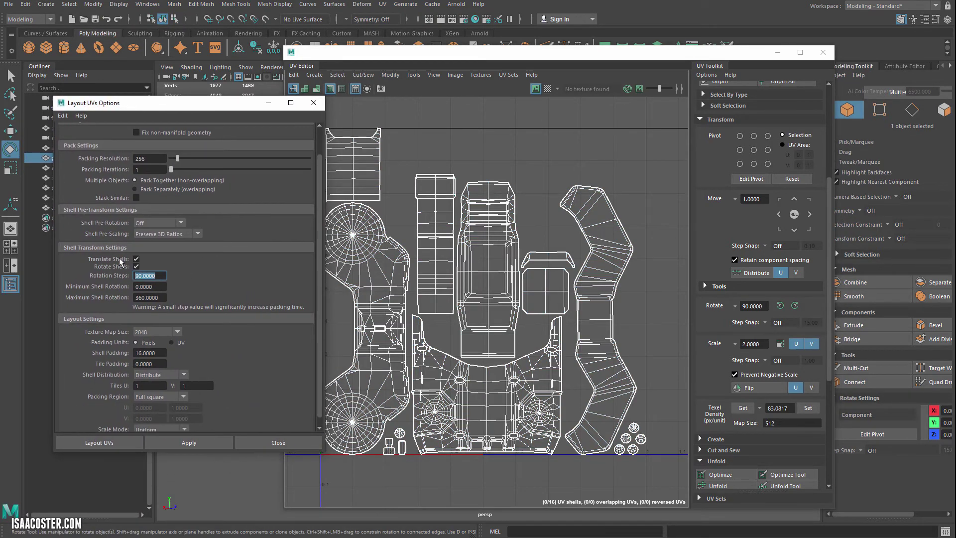
click(173, 442)
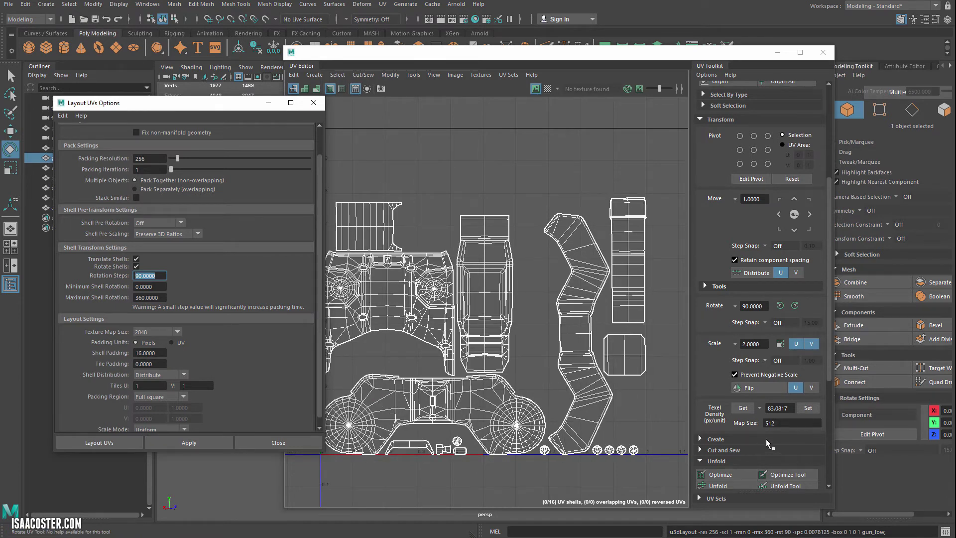
Step: Select the long zigzag shell, get its texel density in the rotated-shell layout, and clear the selection
right_drag(585, 275, 584, 294)
double_click(584, 286)
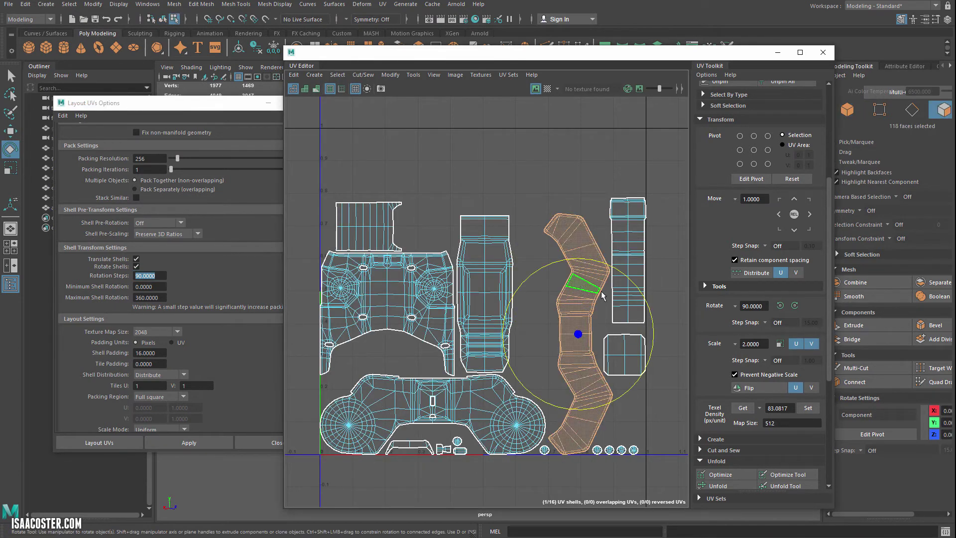
click(559, 190)
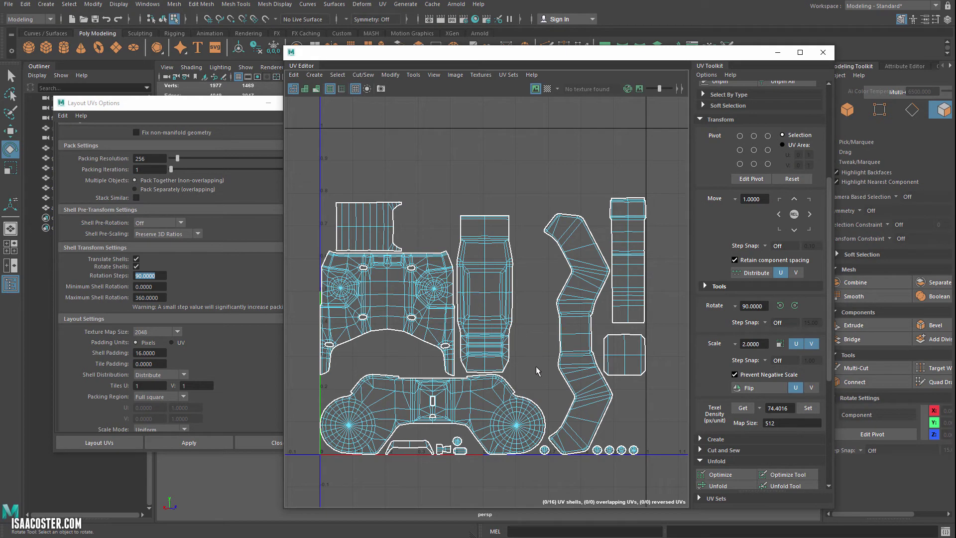
Step: Undo the last UV layout made with shell rotation enabled
key(ctrl+z)
key(ctrl+z)
key(ctrl+z)
key(ctrl+z)
key(ctrl+z)
key(ctrl+z)
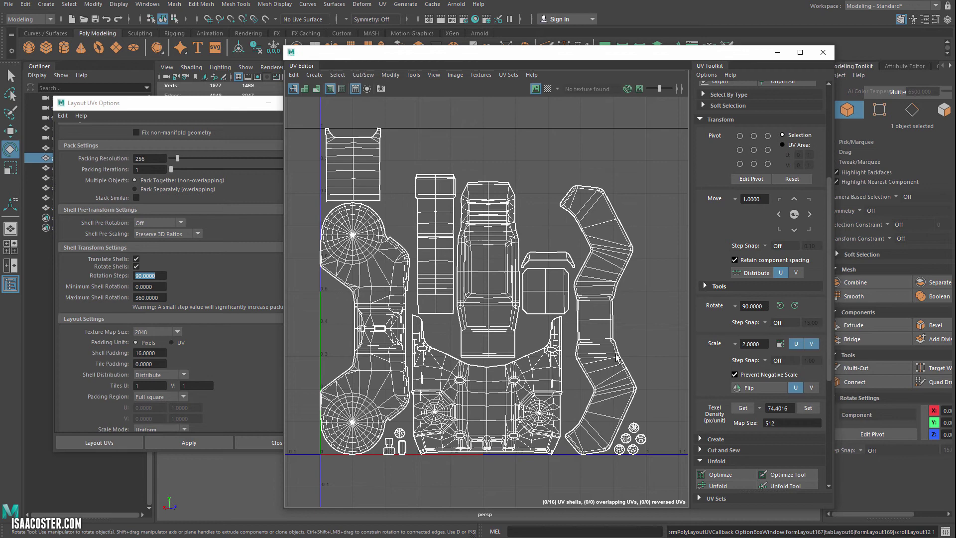
Step: Select the long zigzag shell in the restored layout, get its texel density, and deselect it
key(F11)
double_click(595, 310)
click(746, 407)
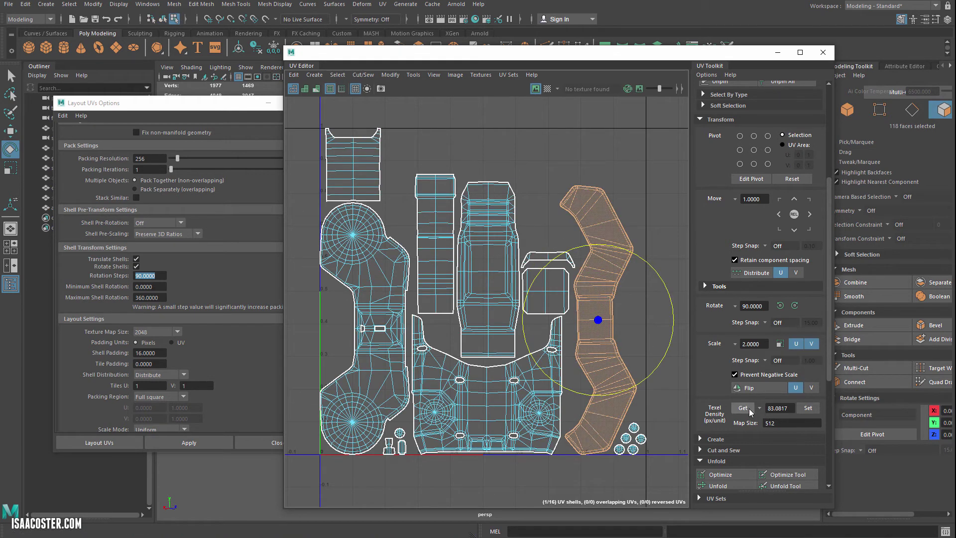
click(676, 390)
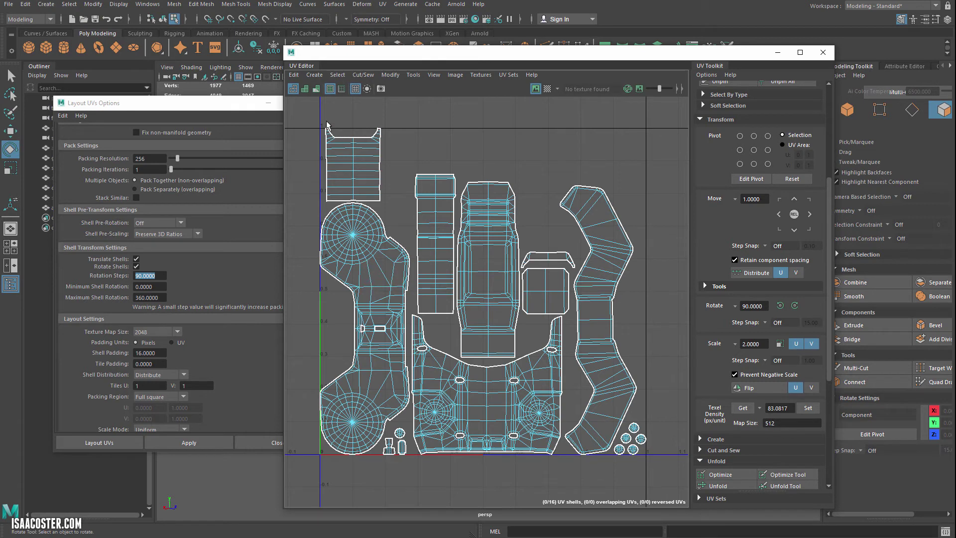
Step: Select the notched rectangular shell at the tile's upper-left corner and rotate it 90 degrees clockwise
right_drag(354, 155, 354, 181)
click(355, 181)
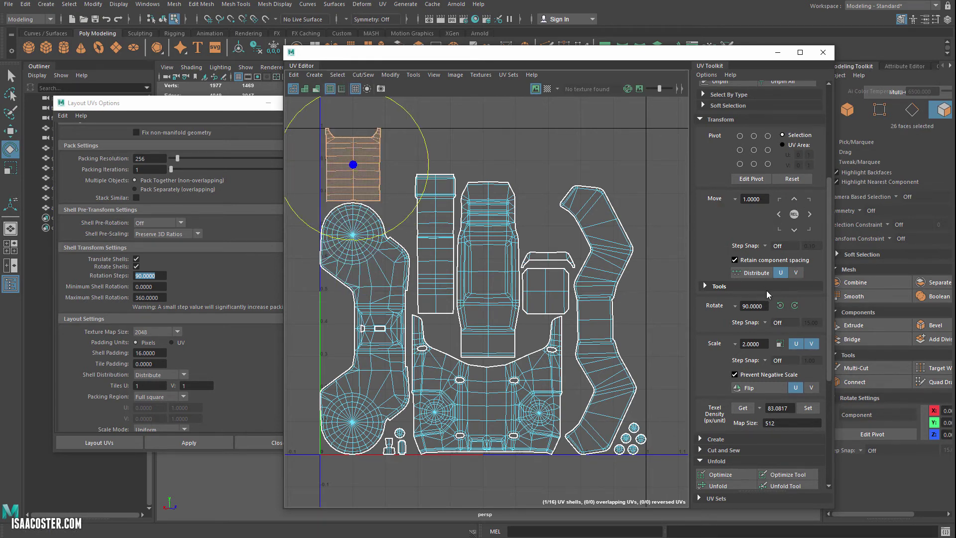
click(794, 305)
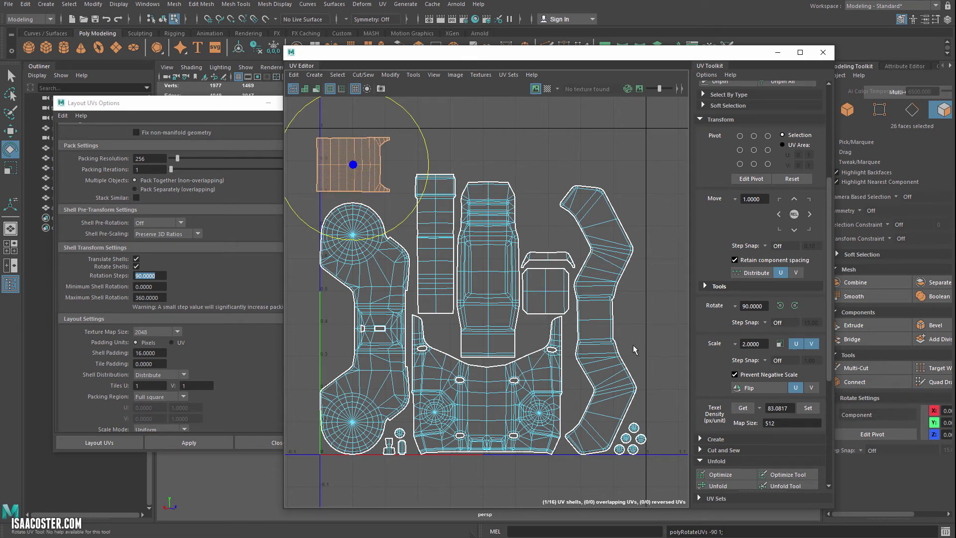
Step: Return to object selection, disable Rotate Shells in the layout options, and apply the layout to gun_low
key(F8)
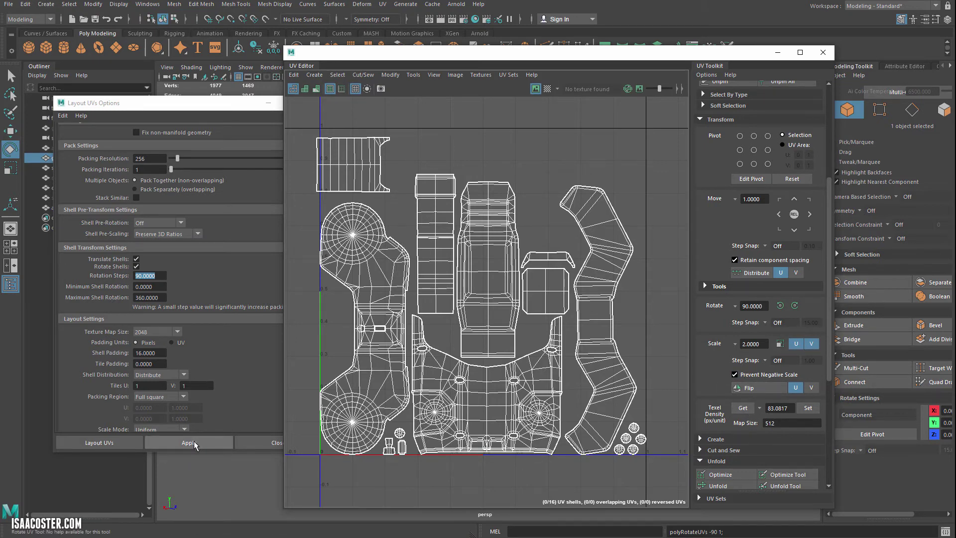
click(135, 266)
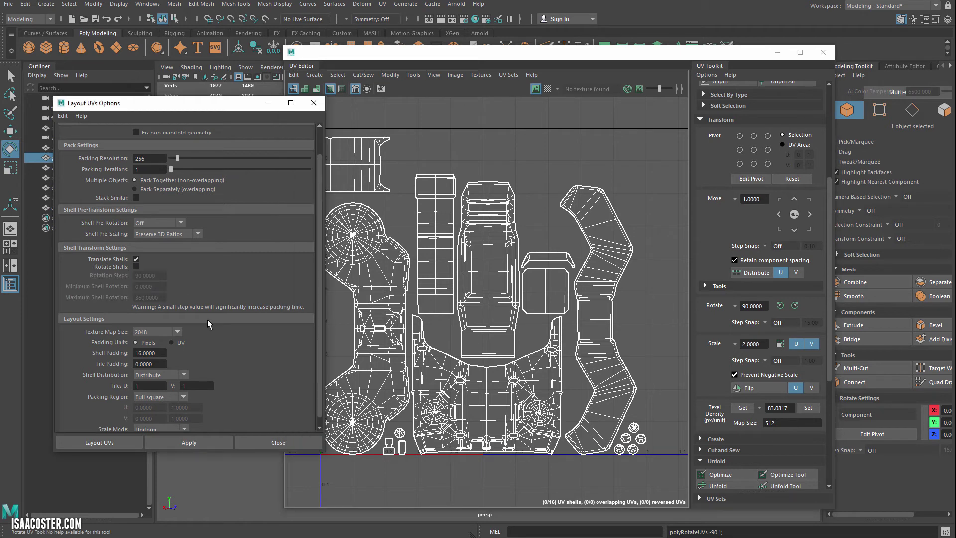
click(210, 437)
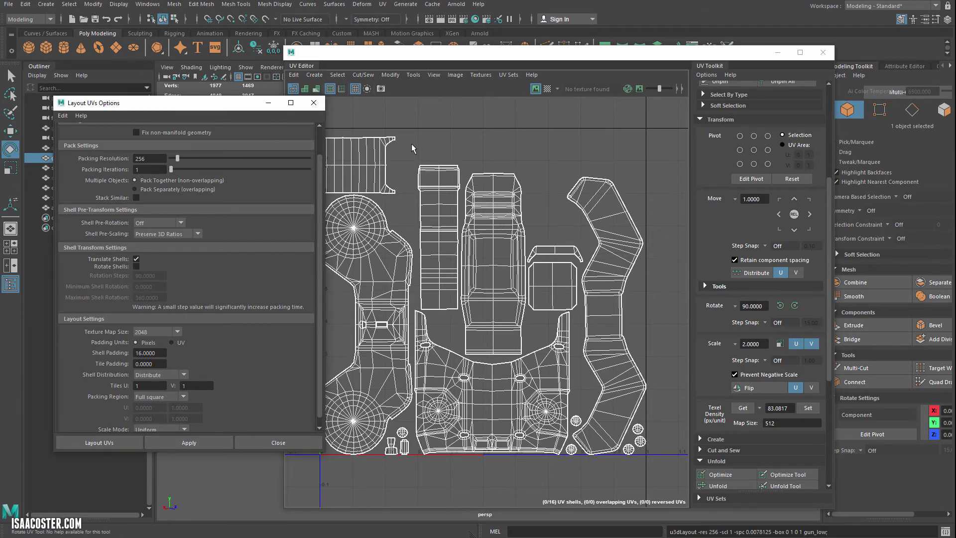
Step: Undo the last UV layout and the notched shell's rotation
click(373, 212)
key(ctrl+z)
key(ctrl+z)
key(ctrl+z)
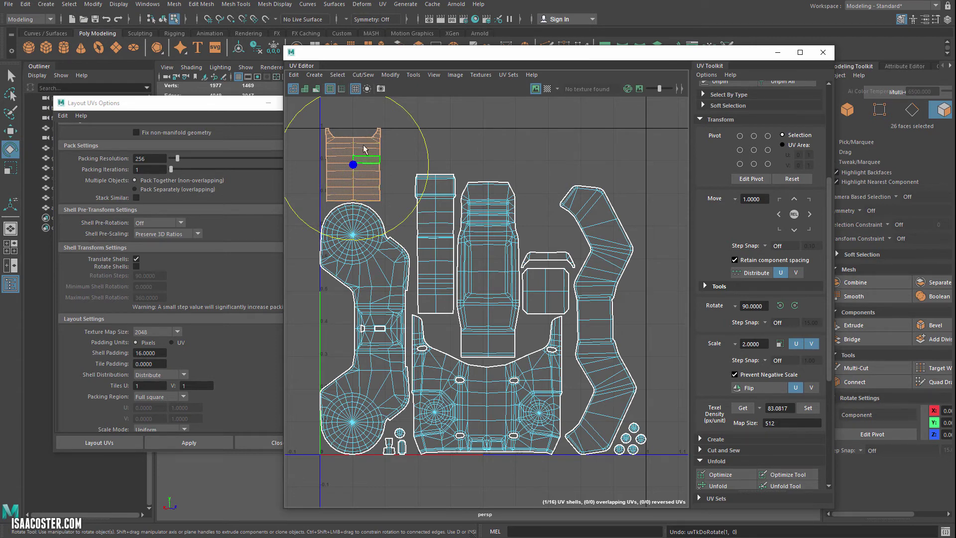
Step: Rotate the notched rectangular shell and the long strip shell 90 degrees clockwise, and repack gun_low's UVs with Rotate Shells off
click(780, 305)
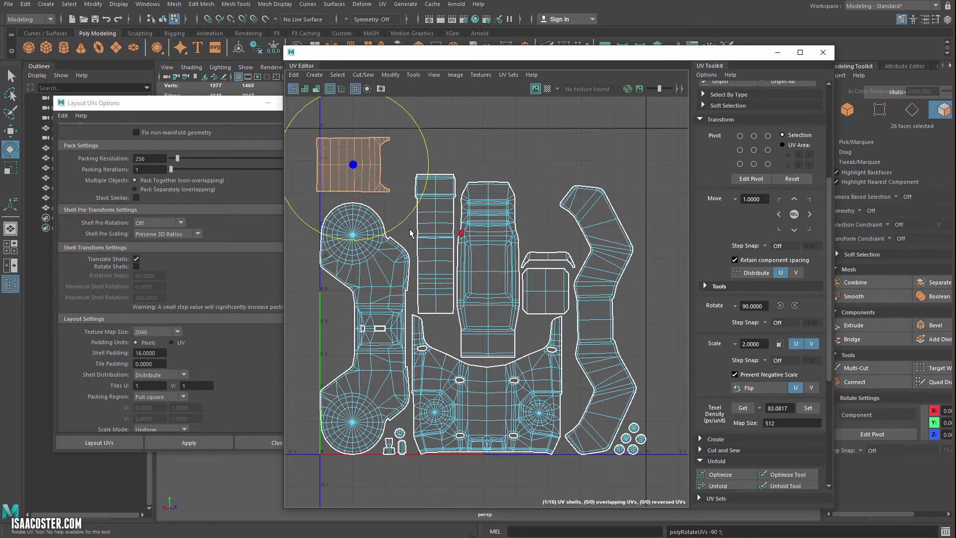
click(441, 255)
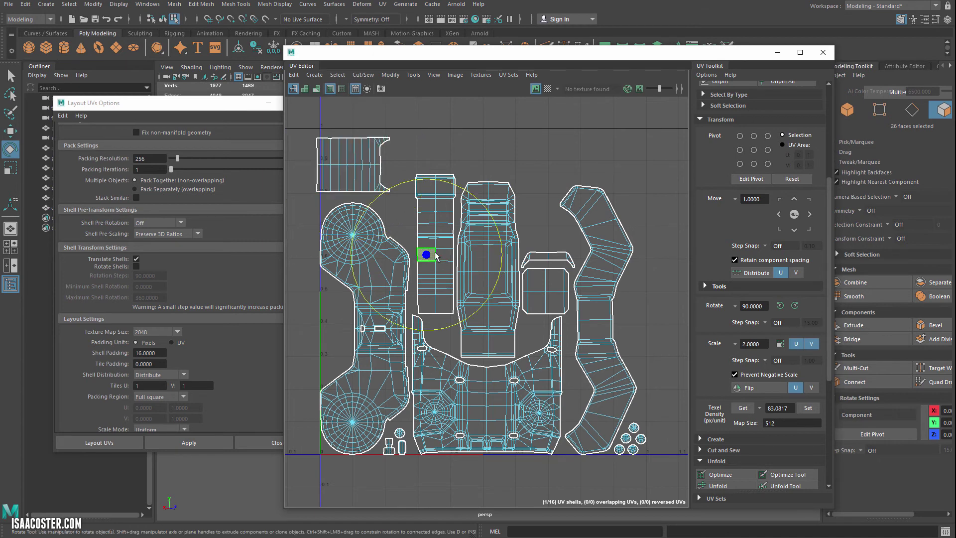
click(794, 305)
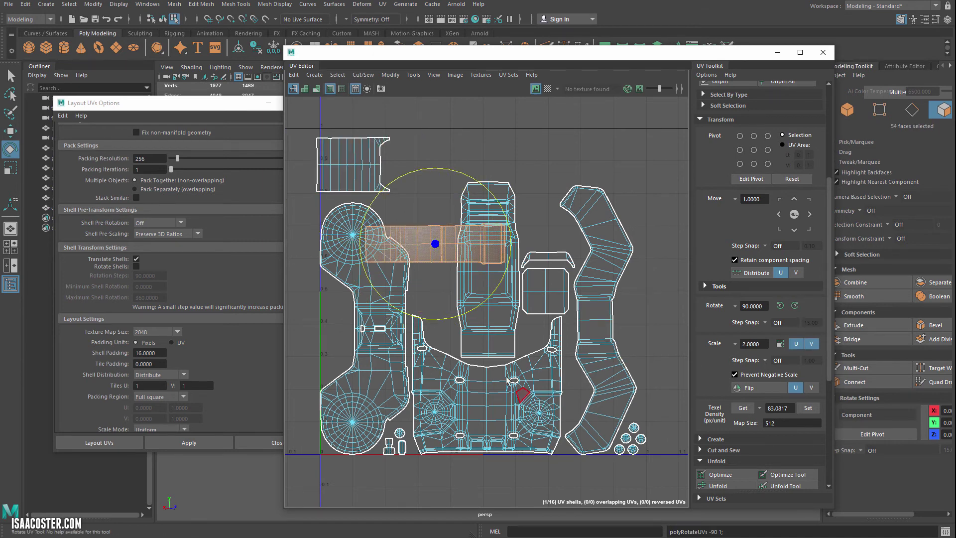
click(542, 226)
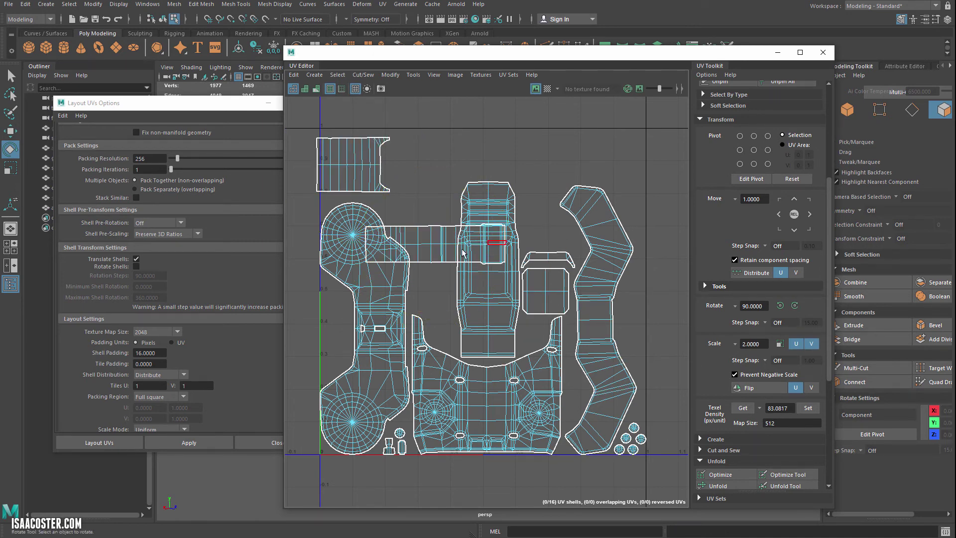
key(F8)
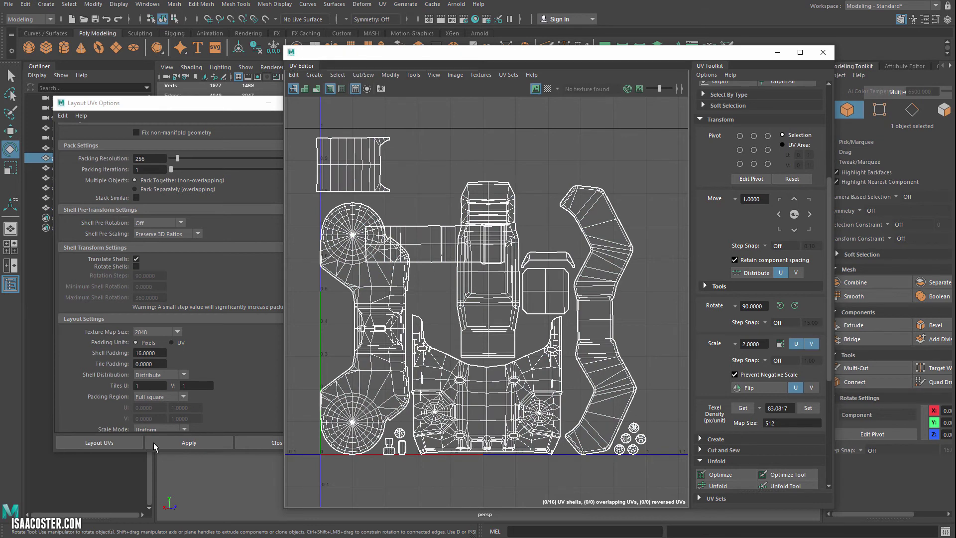
click(196, 441)
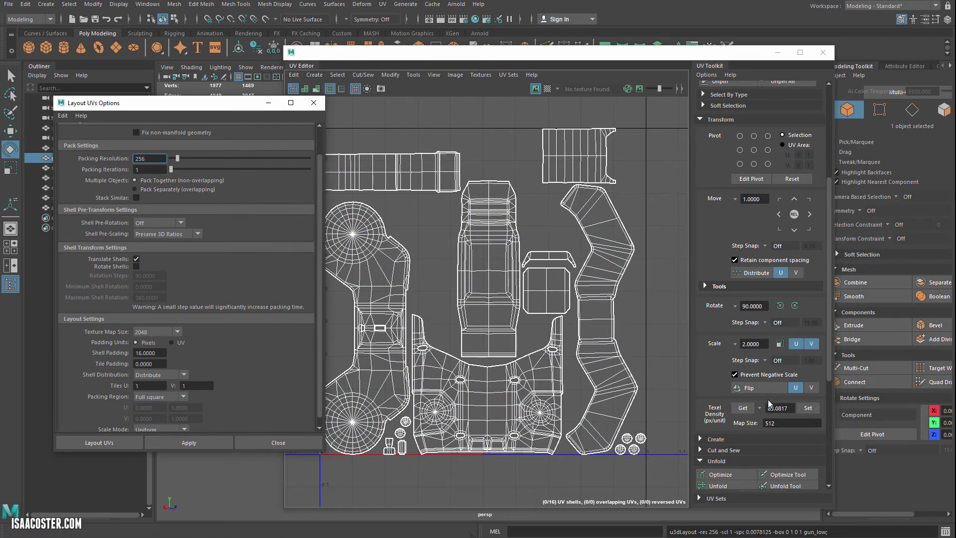
Step: Select the long zigzag shell in the repacked layout, get its texel density, and deselect it
right_drag(599, 350, 603, 375)
double_click(606, 367)
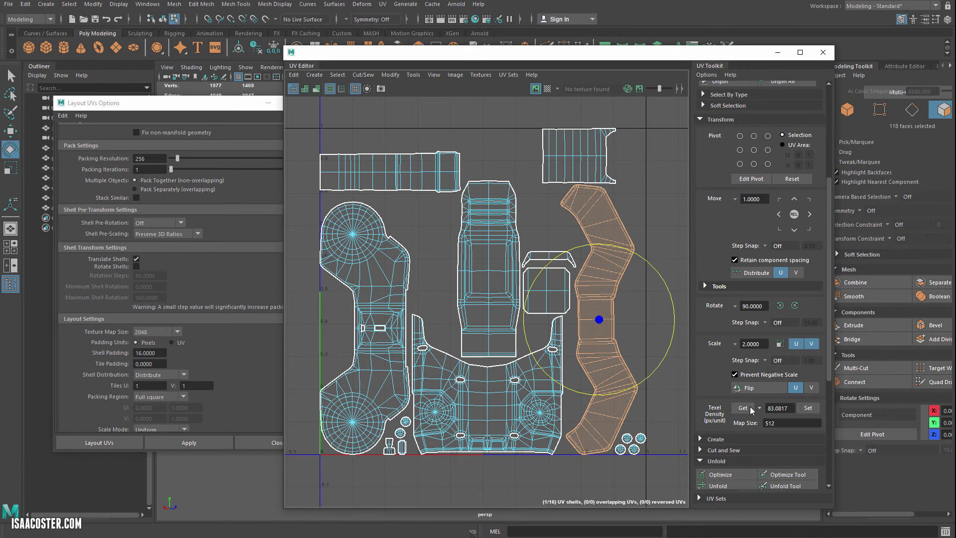
click(743, 409)
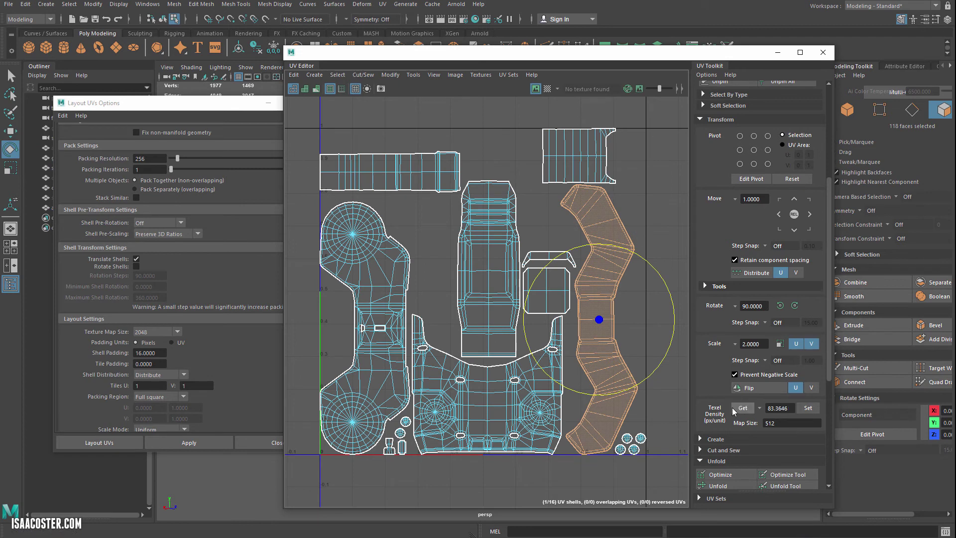
click(666, 384)
Step: Flatten the notched shell's top edge by selecting its UVs and scaling them vertically into a straight line
scroll(519, 293, down, 3)
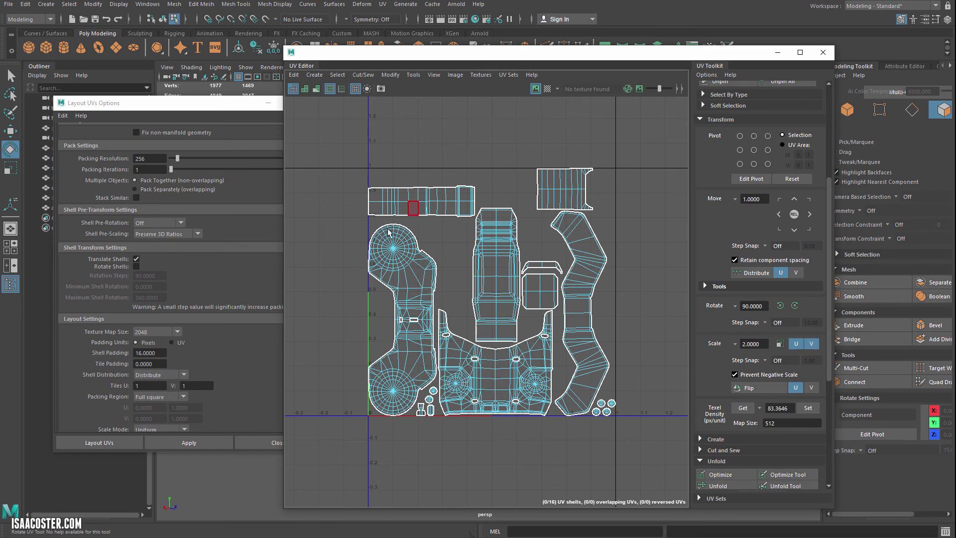
scroll(408, 224, up, 3)
scroll(492, 244, down, 3)
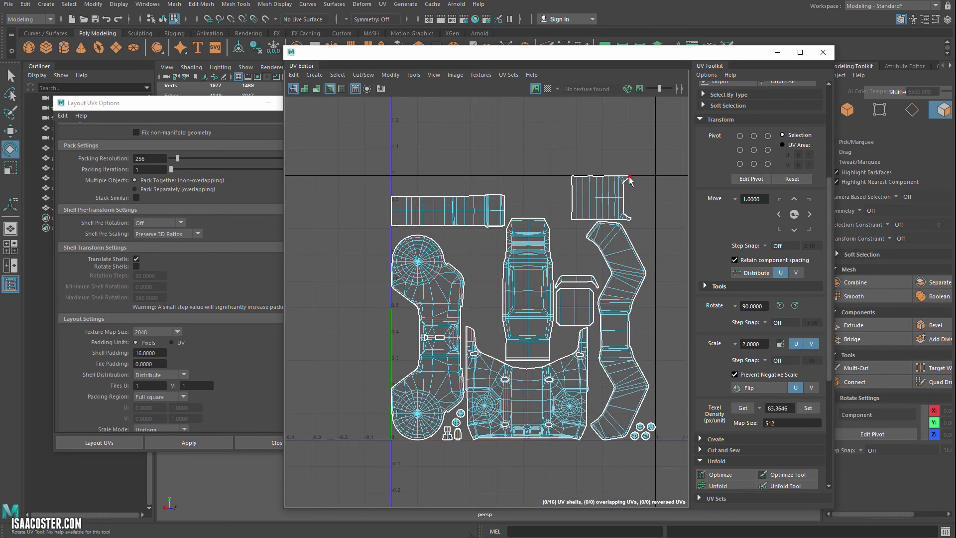
scroll(629, 180, up, 2)
scroll(567, 189, up, 3)
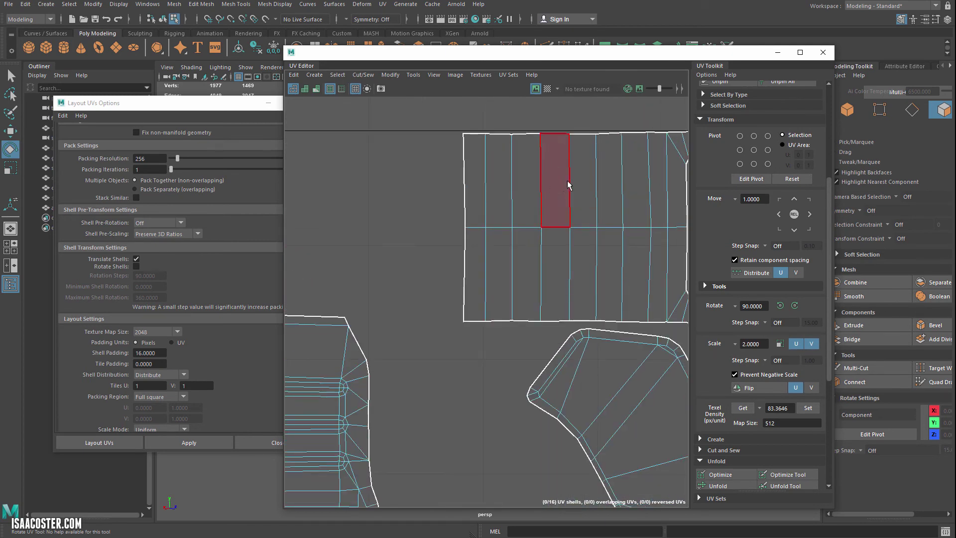
alt+middle_drag(567, 184, 484, 197)
right_drag(560, 183, 560, 210)
right_drag(607, 146, 648, 146)
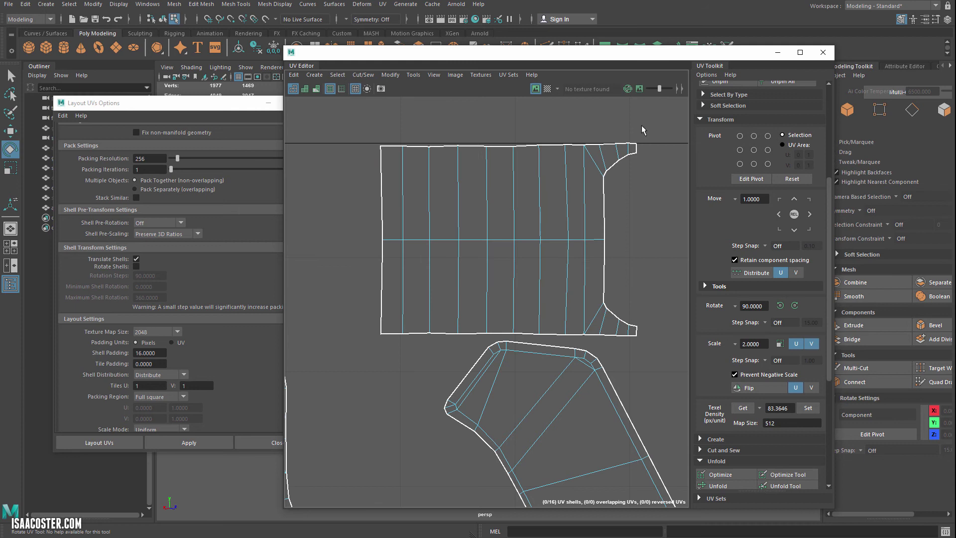
drag(641, 128, 347, 147)
key(r)
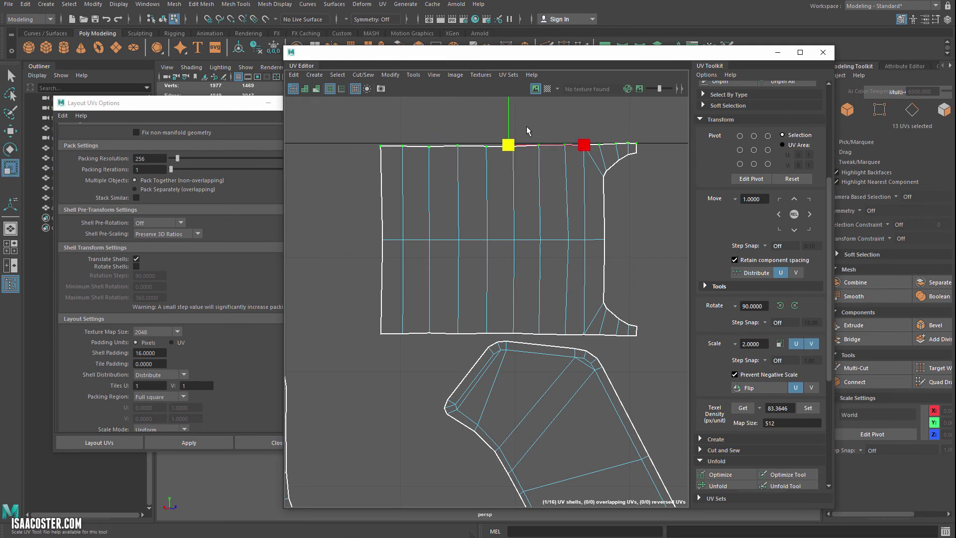
alt+middle_drag(527, 126, 531, 165)
drag(513, 128, 520, 185)
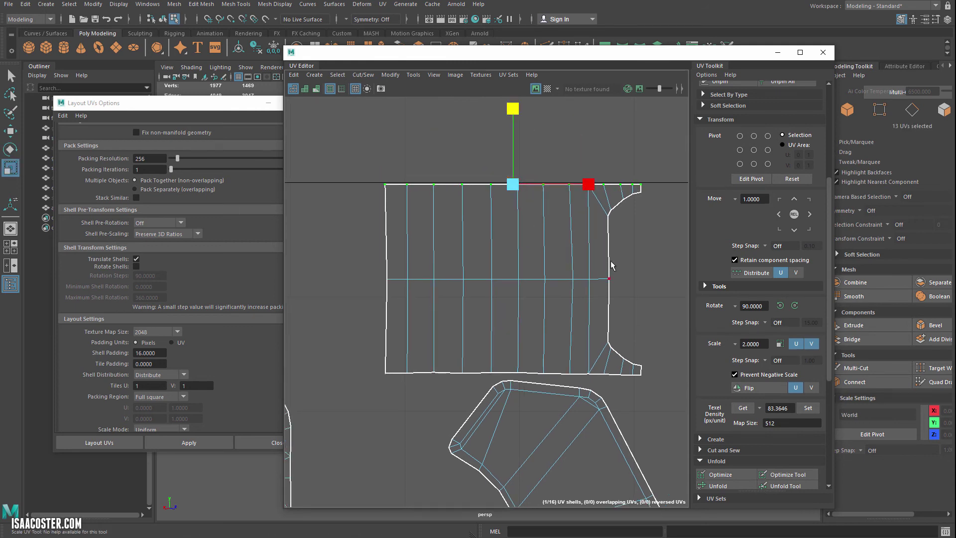
Step: Straighten the notched shell's bottom edge with vertical scaling and its left edge with horizontal scaling of the border UVs
drag(649, 371, 367, 379)
drag(513, 301, 513, 377)
ctrl+click(510, 388)
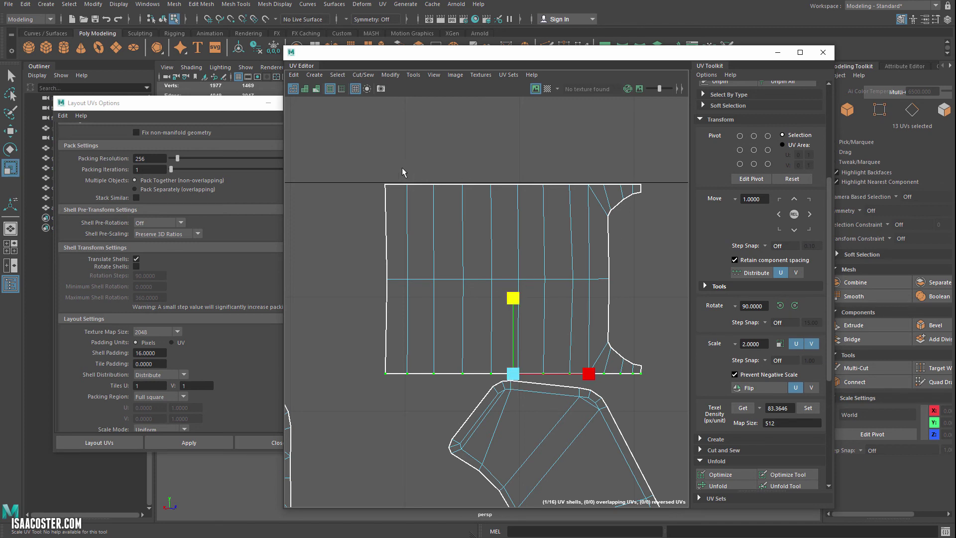
drag(361, 142, 393, 376)
drag(459, 277, 379, 277)
scroll(657, 187, down, 2)
alt+middle_drag(609, 247, 603, 253)
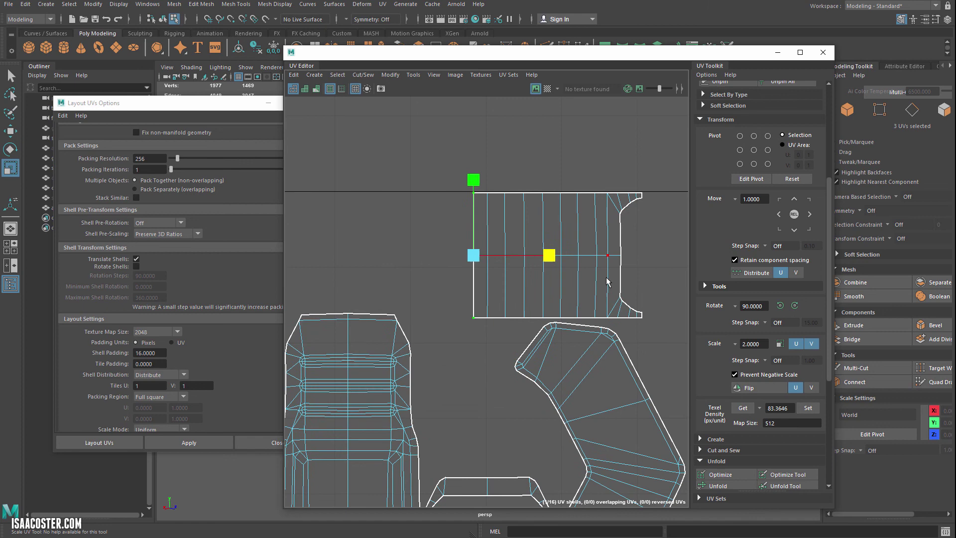
Step: Examine the straightened notched shell, the horizontal strip shell and the overall shell arrangement within the UV tile
key(F11)
double_click(604, 276)
key(w)
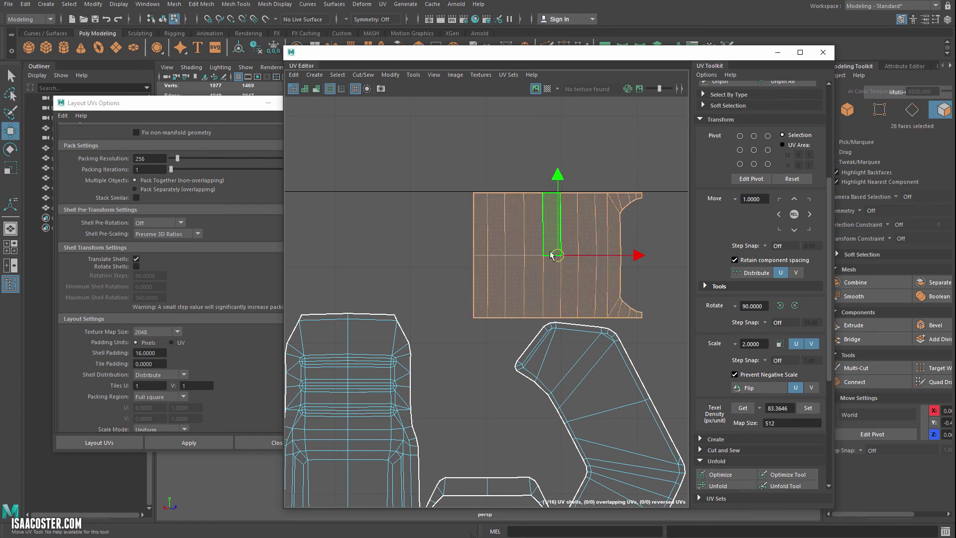
alt+middle_drag(642, 262, 569, 259)
click(611, 266)
scroll(604, 286, down, 6)
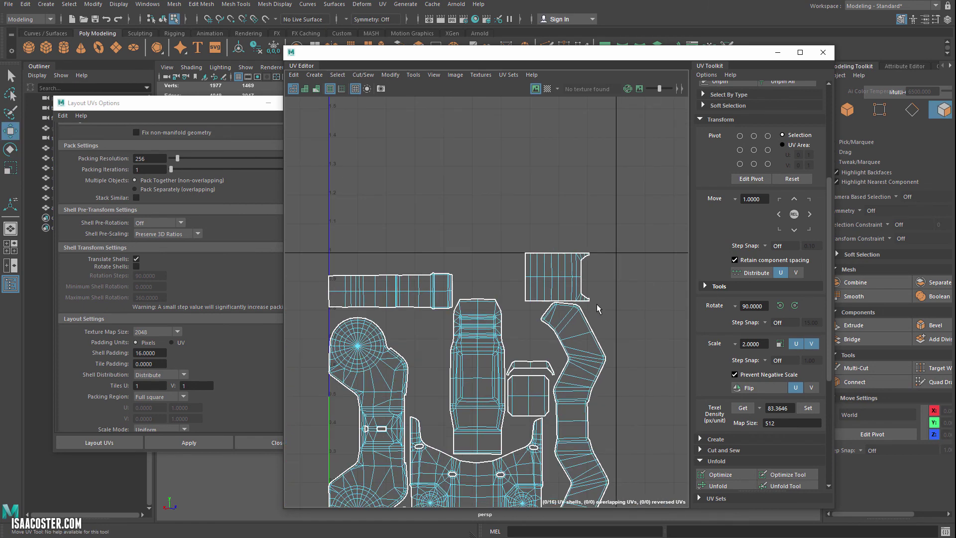
scroll(596, 304, down, 1)
alt+middle_drag(526, 297, 581, 224)
scroll(493, 227, up, 4)
alt+middle_drag(493, 234, 570, 254)
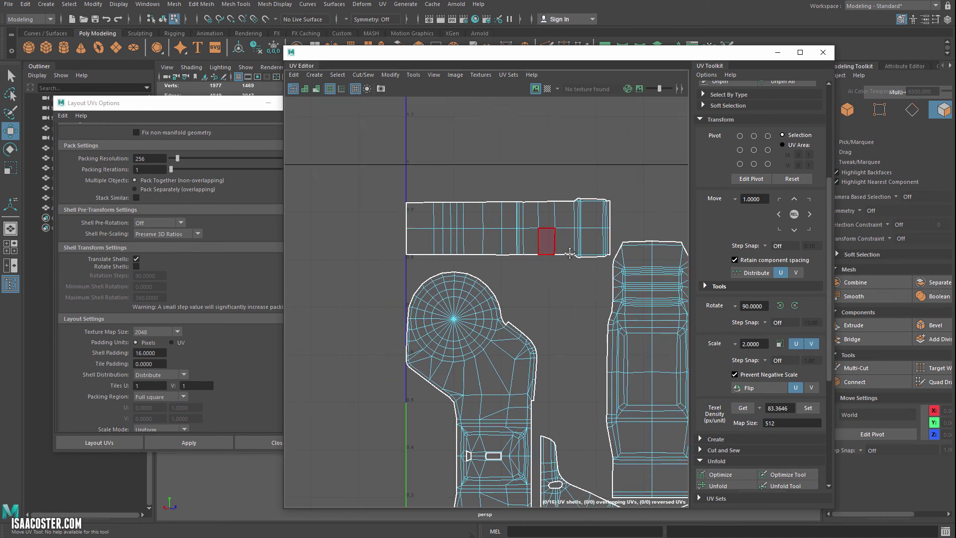
scroll(570, 254, up, 2)
scroll(512, 303, down, 8)
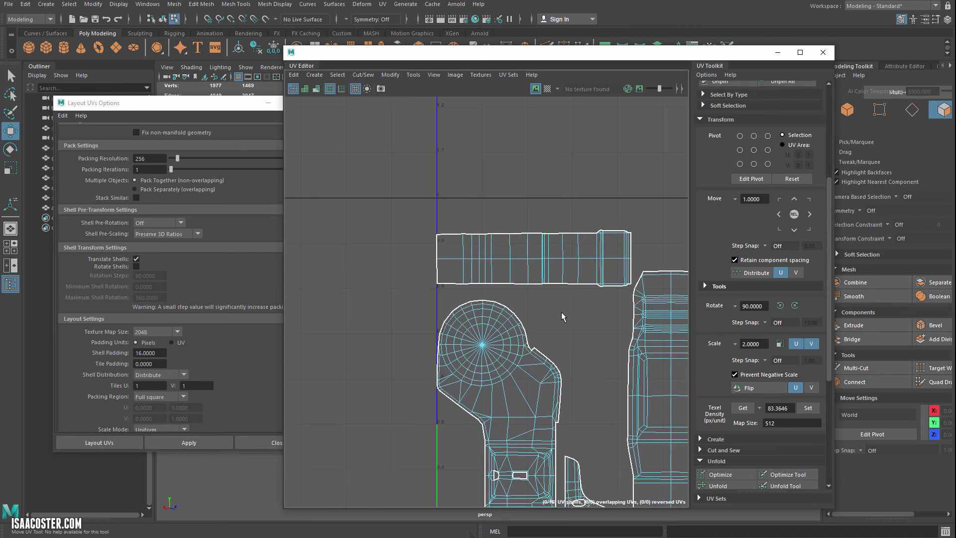
alt+middle_drag(474, 288, 496, 294)
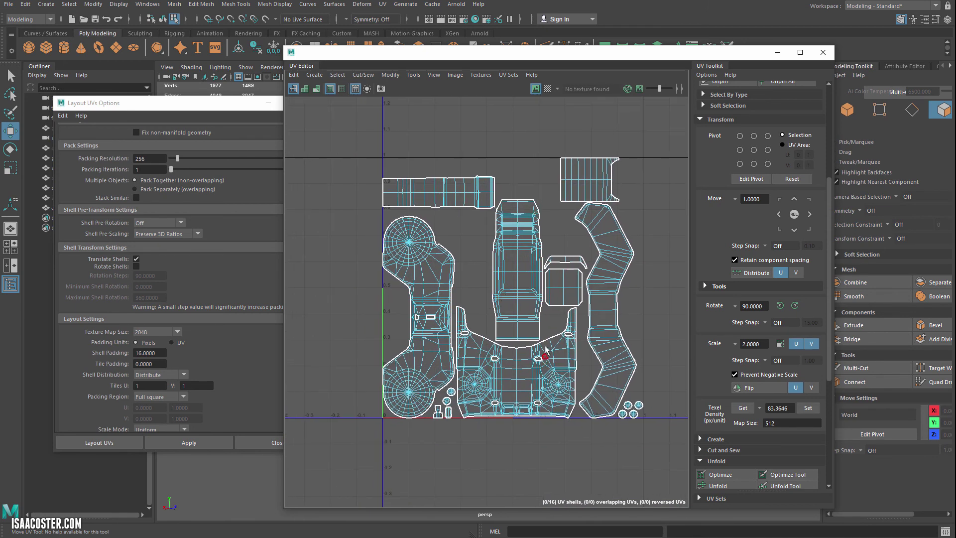
Step: Close the UV Editor, return to object selection and deselect the gun model
mouse_move(495, 54)
mouse_down()
mouse_move(571, 56)
mouse_move(475, 50)
mouse_move(488, 51)
mouse_up()
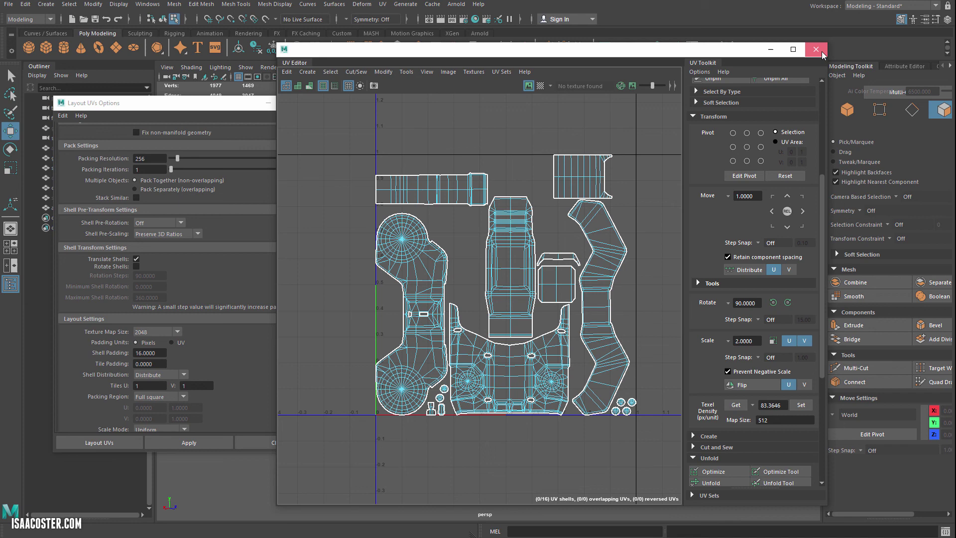
click(816, 50)
alt+drag(635, 348, 670, 343)
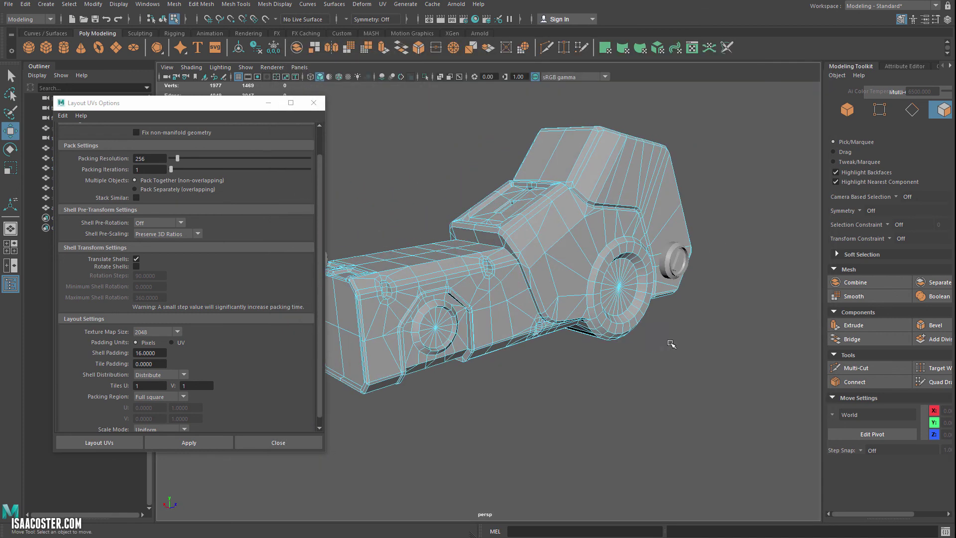
key(F8)
click(728, 214)
Step: Select the small sight piece on top of the gun's front end
alt+drag(640, 236, 797, 234)
alt+drag(523, 270, 479, 277)
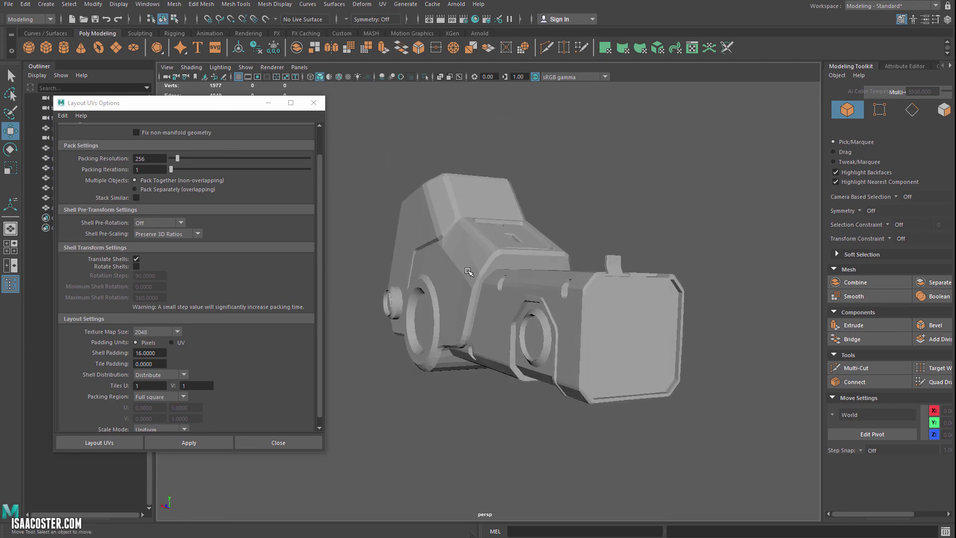
alt+drag(547, 327, 561, 331)
click(483, 320)
alt+drag(483, 320, 559, 337)
click(648, 352)
alt+middle_drag(559, 337, 555, 338)
mouse_move(554, 338)
alt+mouse_down()
mouse_move(529, 352)
mouse_move(544, 322)
alt+mouse_up()
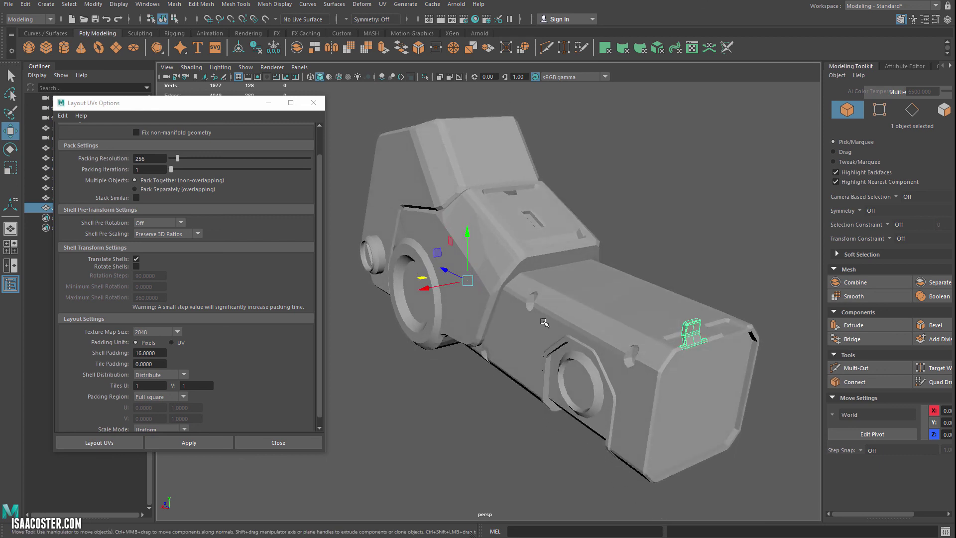